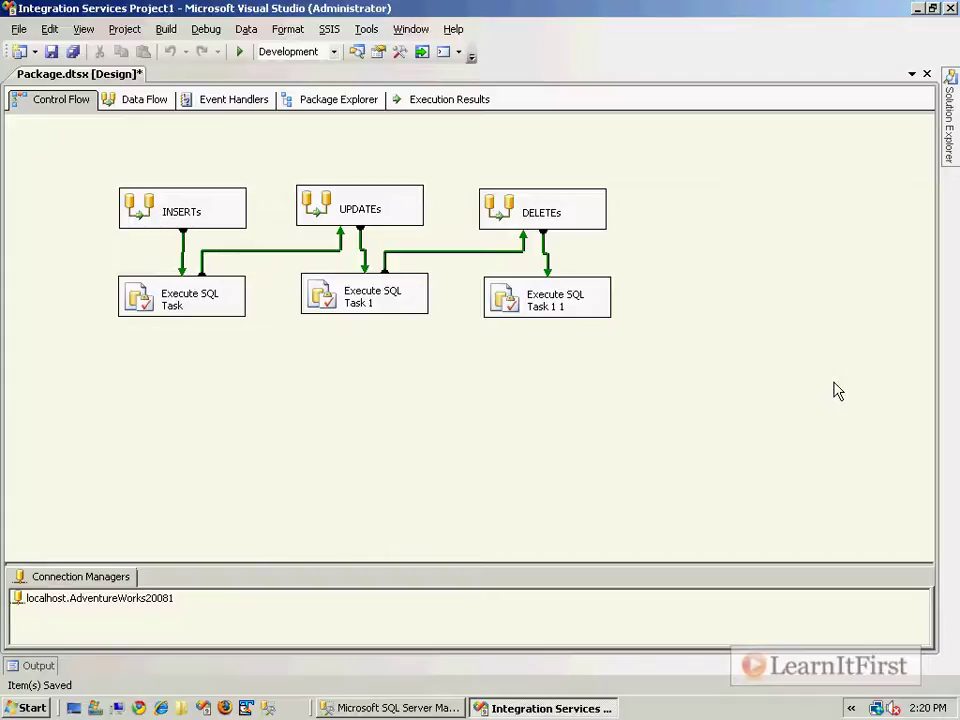
# Add a Sequence Container to the control flow and name it "Bad way"
pyautogui.click(950, 110)
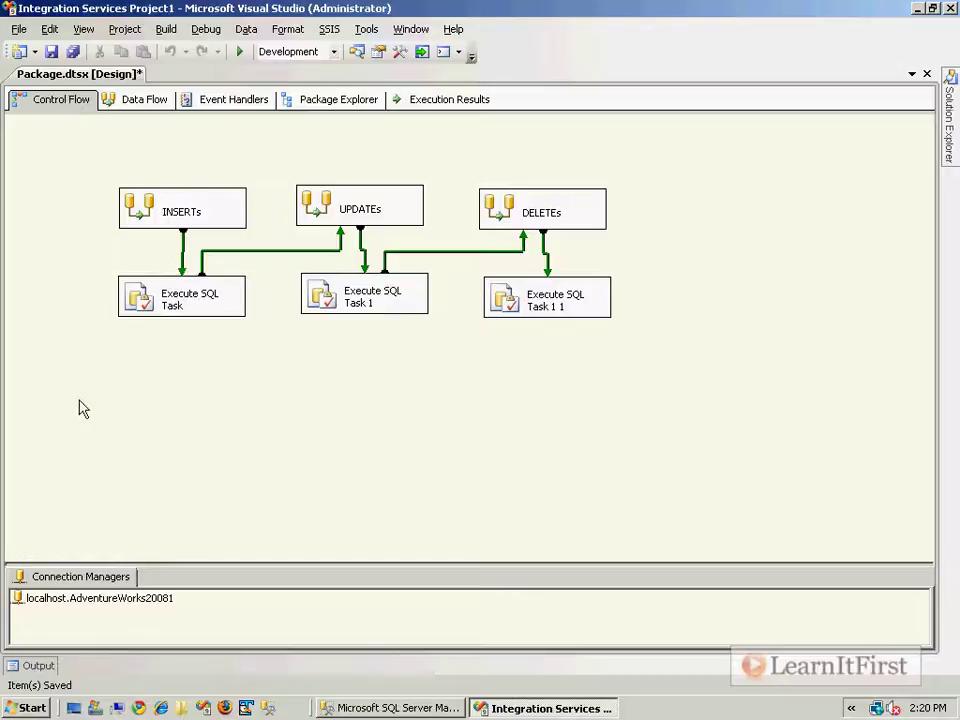
pyautogui.rightClick(202, 157)
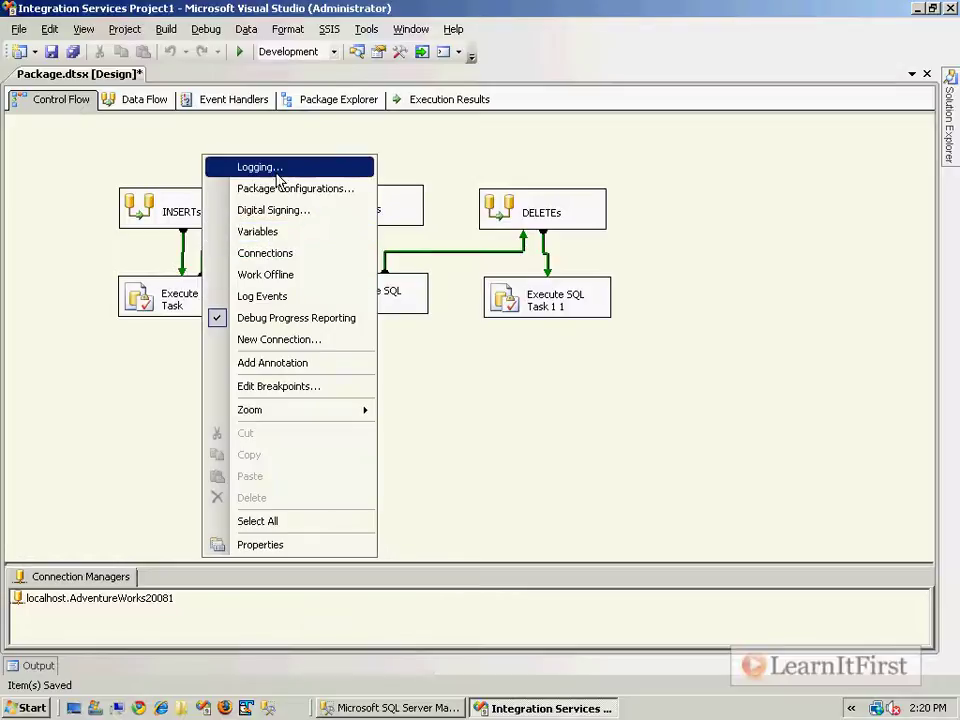
pyautogui.click(83, 29)
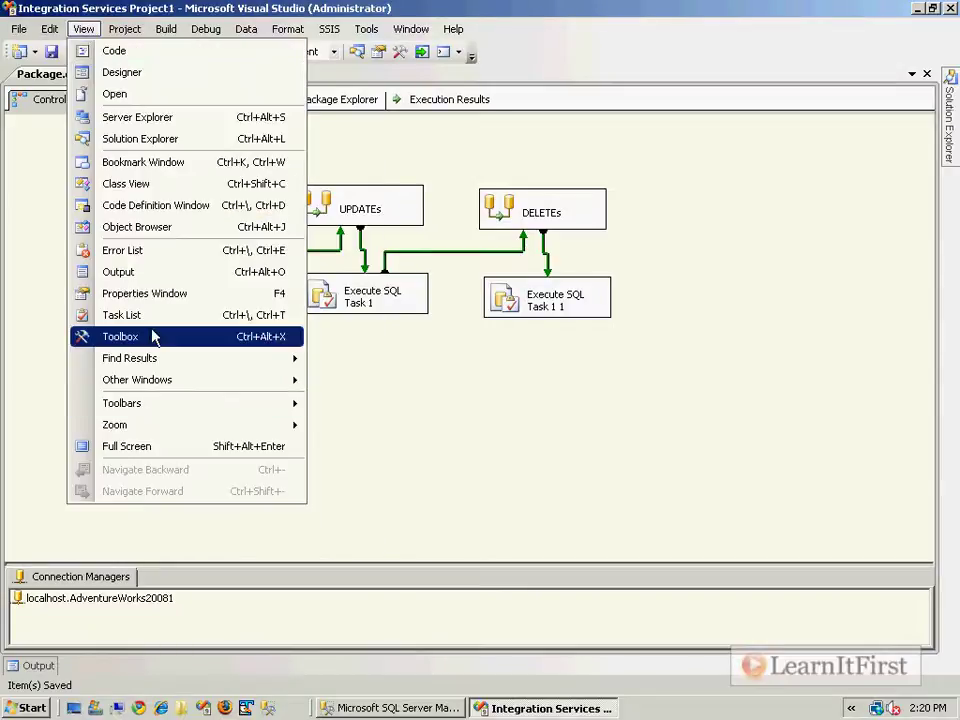
pyautogui.click(230, 336)
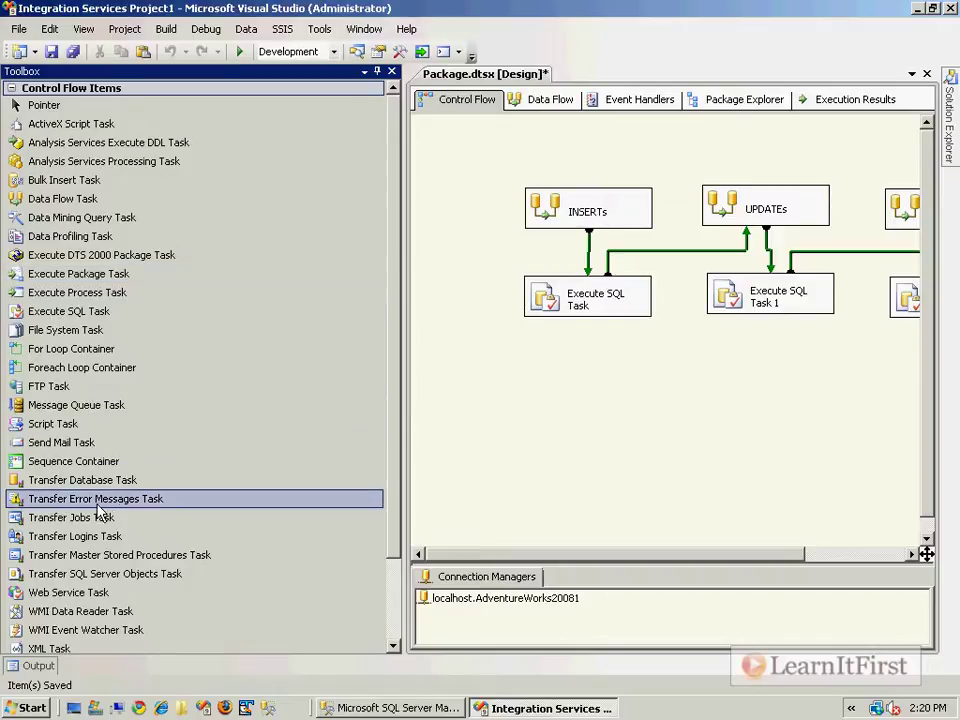
pyautogui.moveTo(75, 461); pyautogui.dragTo(486, 190)
pyautogui.click(537, 205)
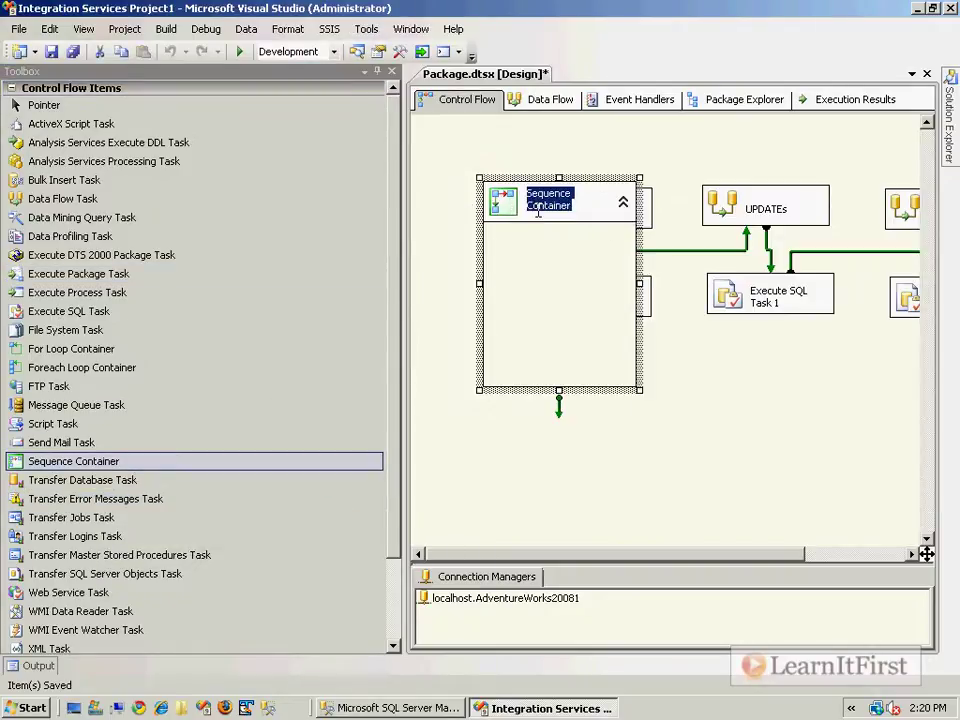
pyautogui.write('Bad way')
pyautogui.press('Return')
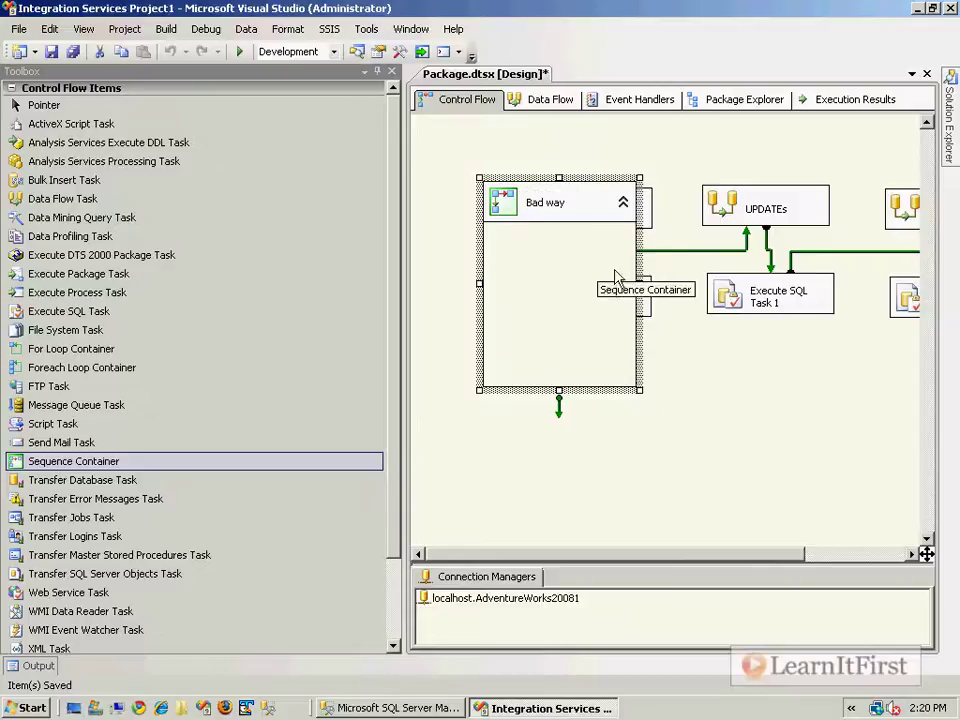
# Widen the Bad way container, move all six existing tasks into it and disable the container
pyautogui.click(393, 72)
pyautogui.moveTo(645, 364); pyautogui.dragTo(193, 274)
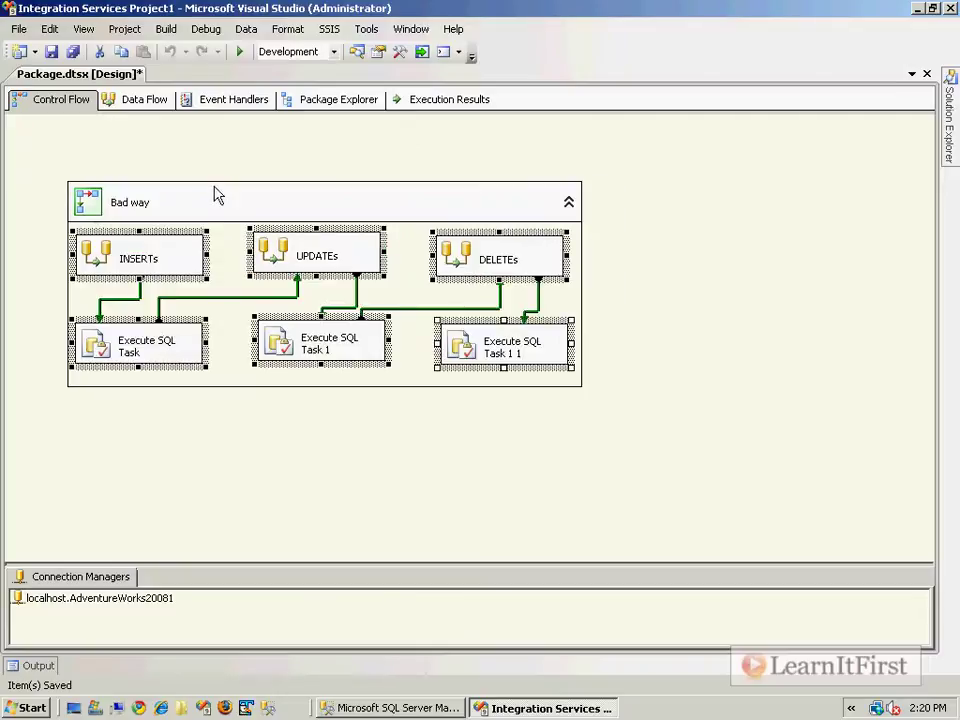
pyautogui.click(418, 214)
pyautogui.rightClick(256, 197)
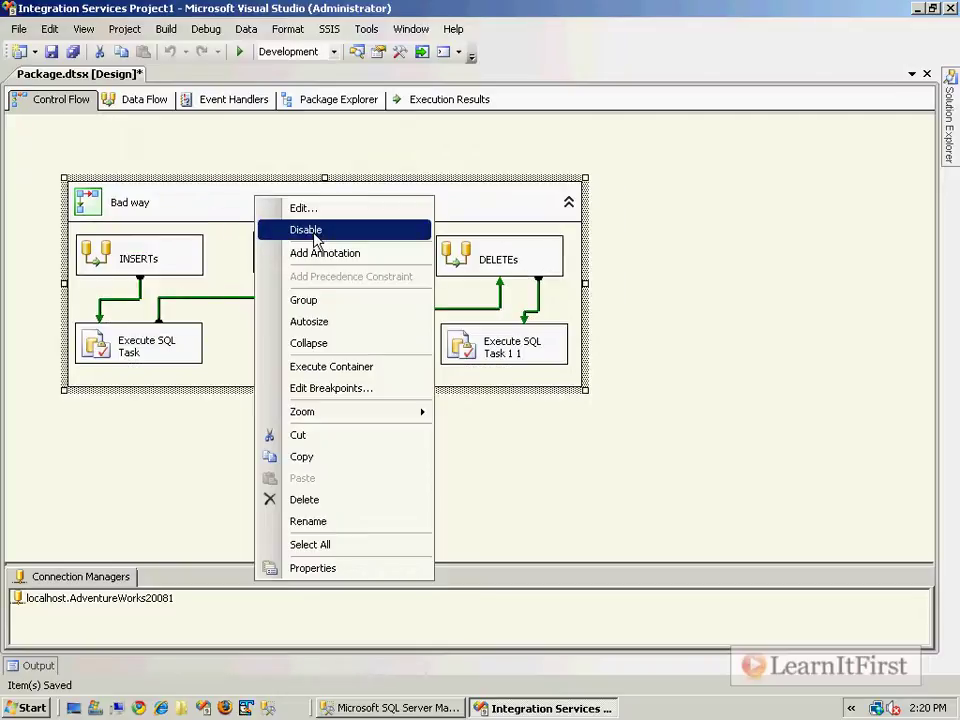
pyautogui.press('Escape')
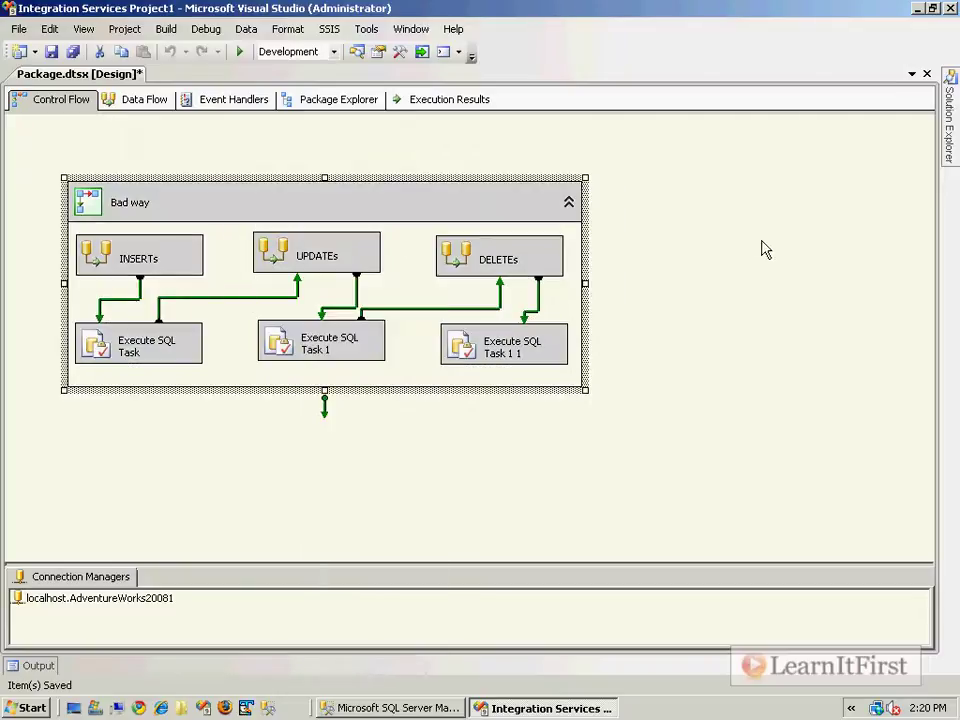
# Collapse the disabled Bad way container and save the package
pyautogui.click(569, 205)
pyautogui.click(643, 221)
pyautogui.hotkey('ctrl', 's')
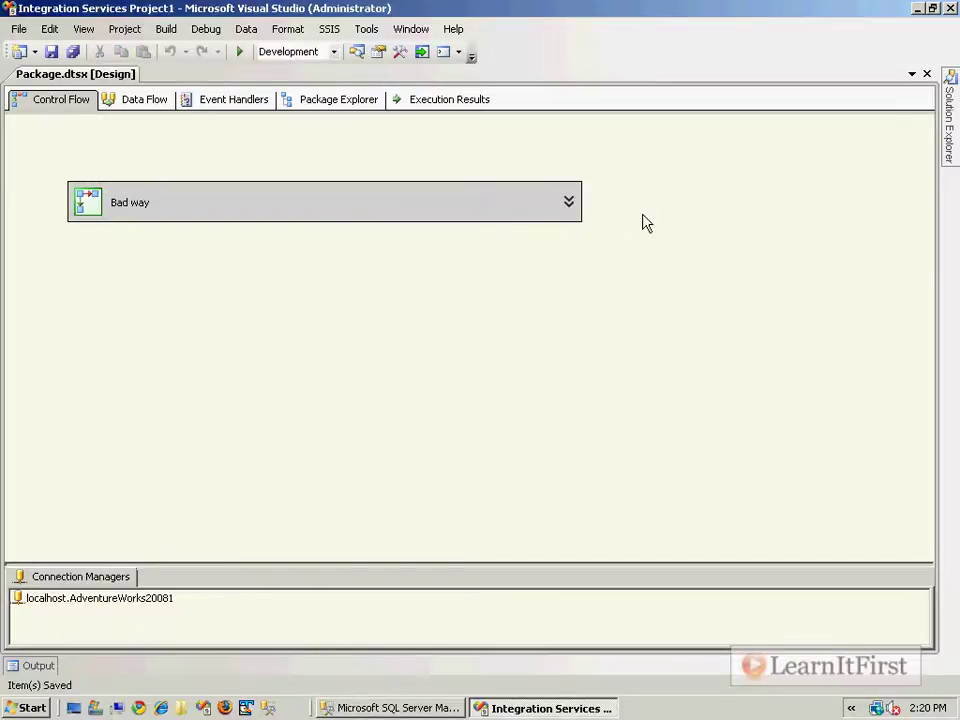
# Add a second Sequence Container below Bad way, name it "One good way" and widen it
pyautogui.click(83, 29)
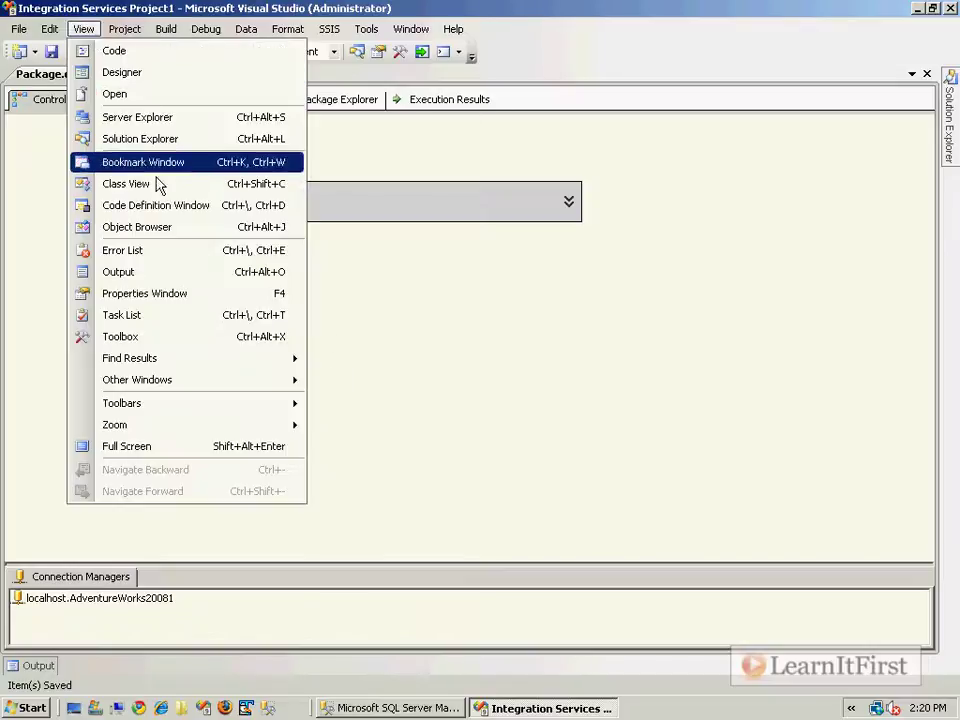
pyautogui.click(130, 338)
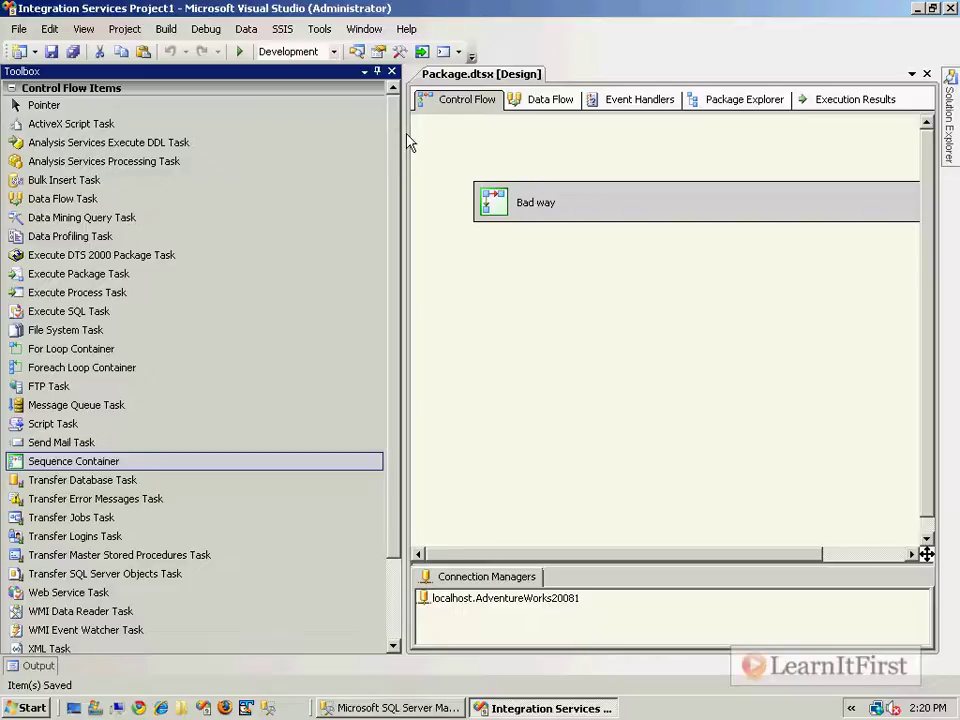
pyautogui.moveTo(86, 458); pyautogui.dragTo(475, 272)
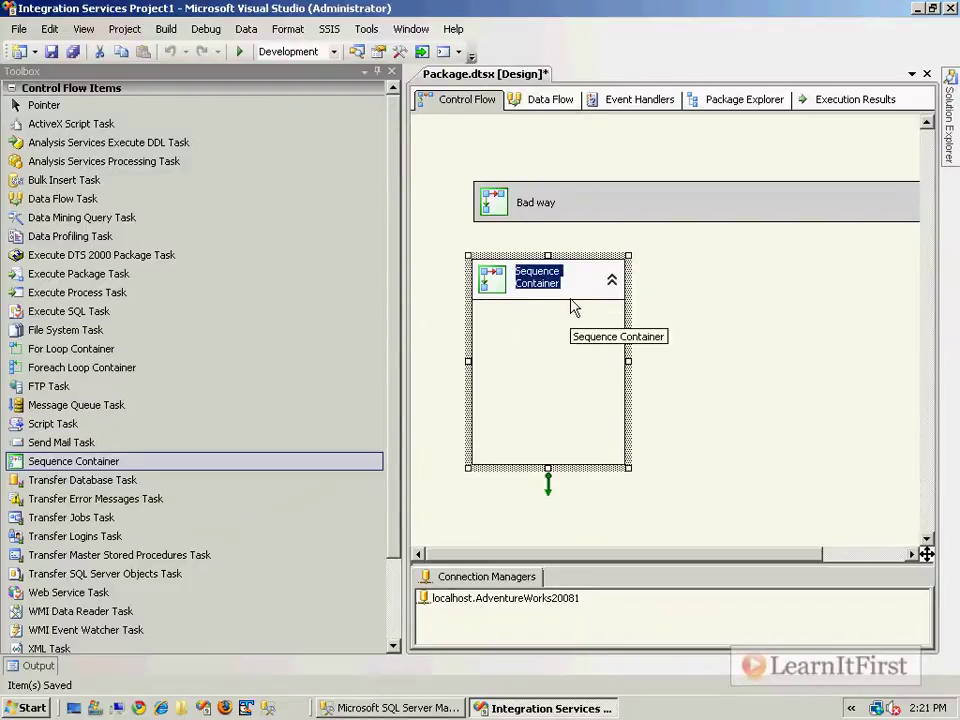
pyautogui.write('One good ')
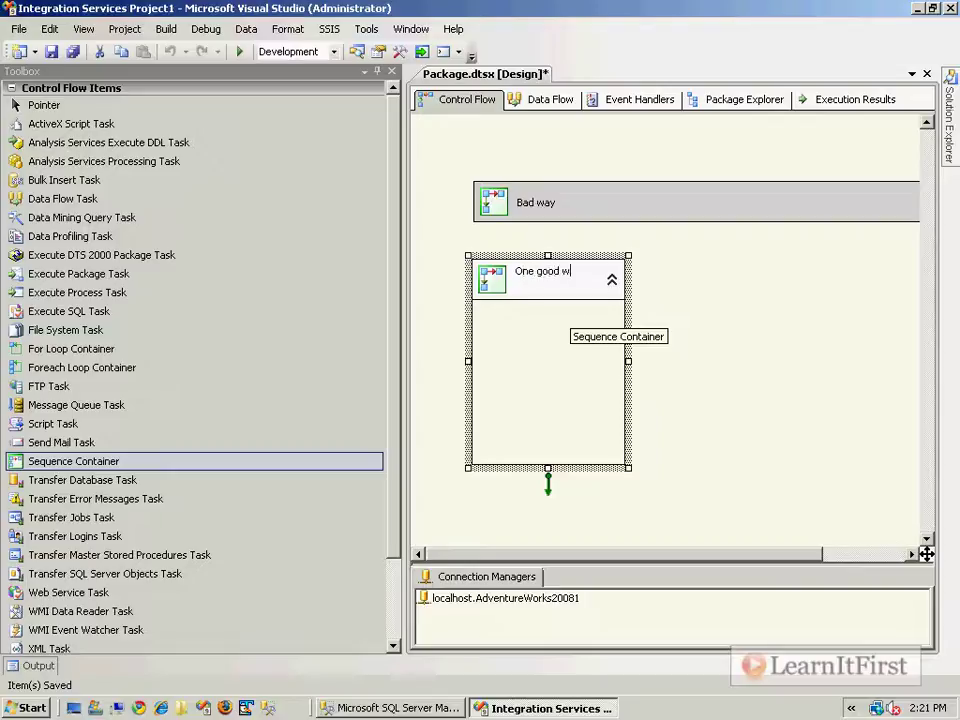
pyautogui.write('way')
pyautogui.press('Return')
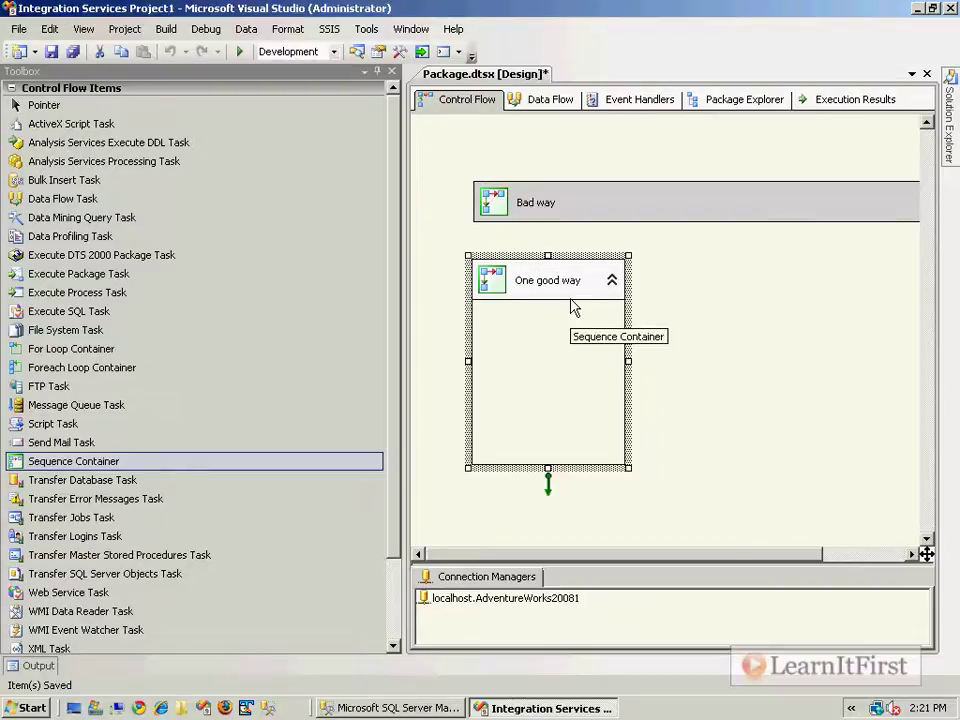
pyautogui.moveTo(629, 362); pyautogui.dragTo(754, 355)
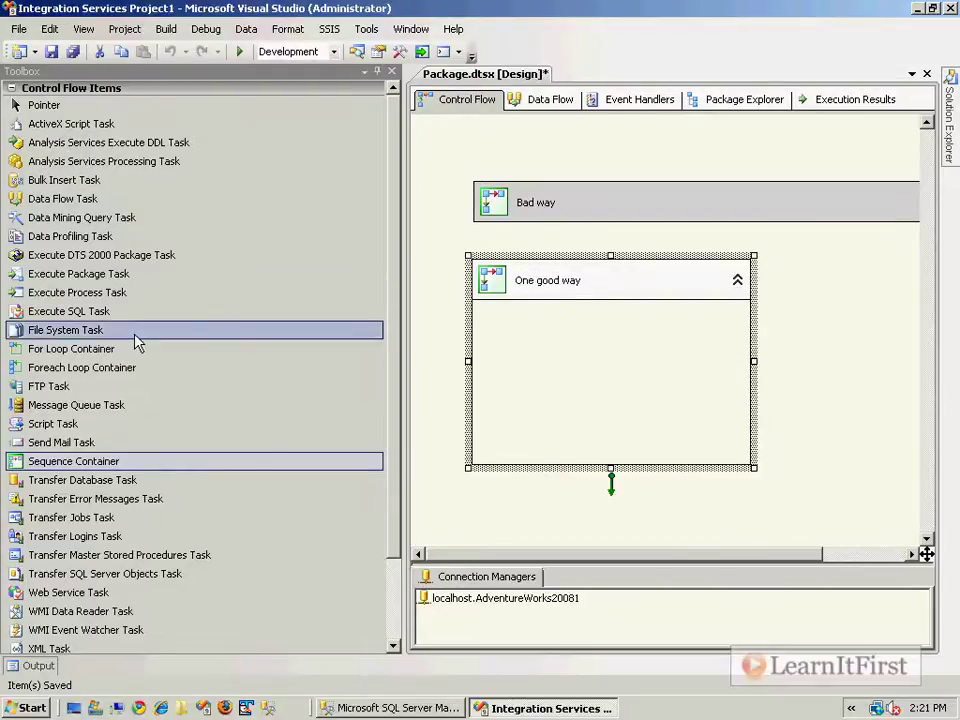
# Add a Data Flow Task inside the One good way container and open its data flow design
pyautogui.moveTo(64, 198); pyautogui.dragTo(535, 333)
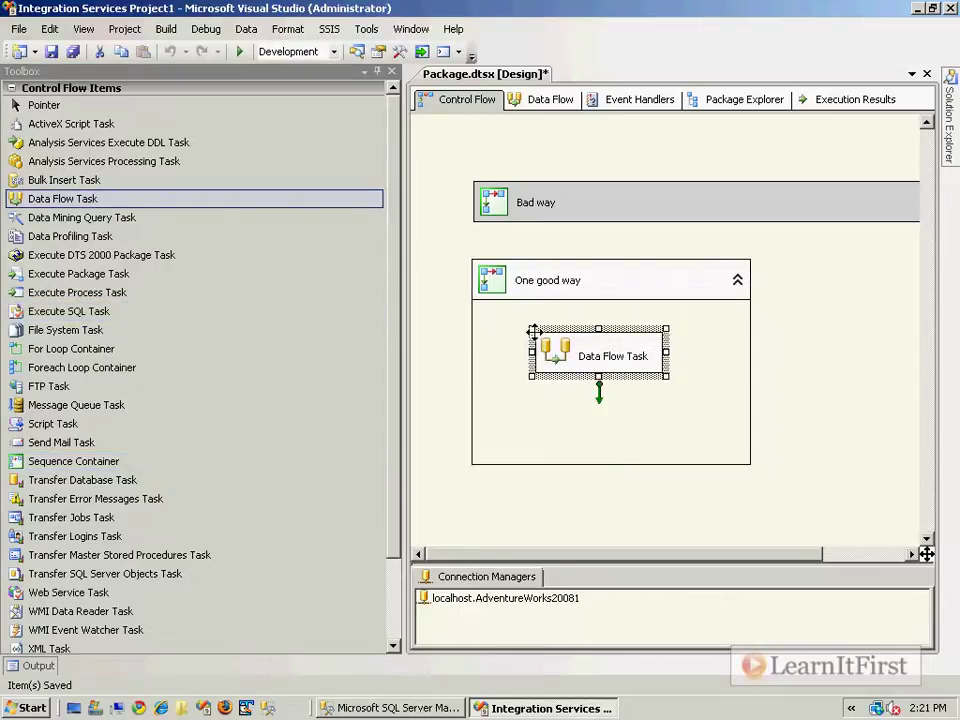
pyautogui.click(391, 71)
pyautogui.doubleClick(164, 366)
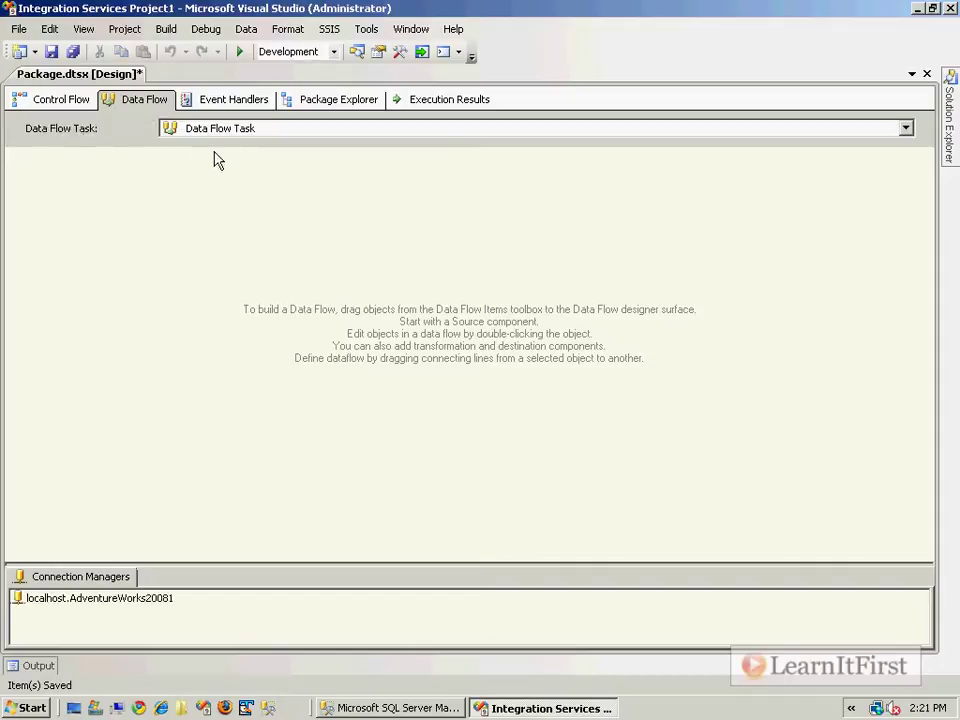
pyautogui.rightClick(199, 251)
pyautogui.click(133, 168)
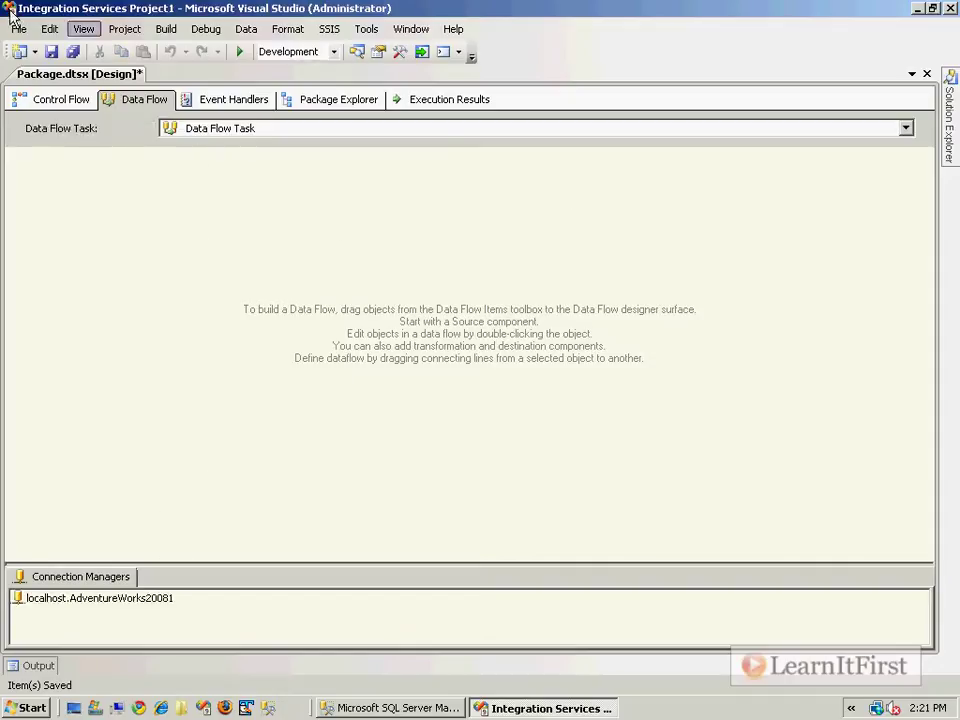
# Add an OLE DB Source to the empty data flow
pyautogui.click(88, 29)
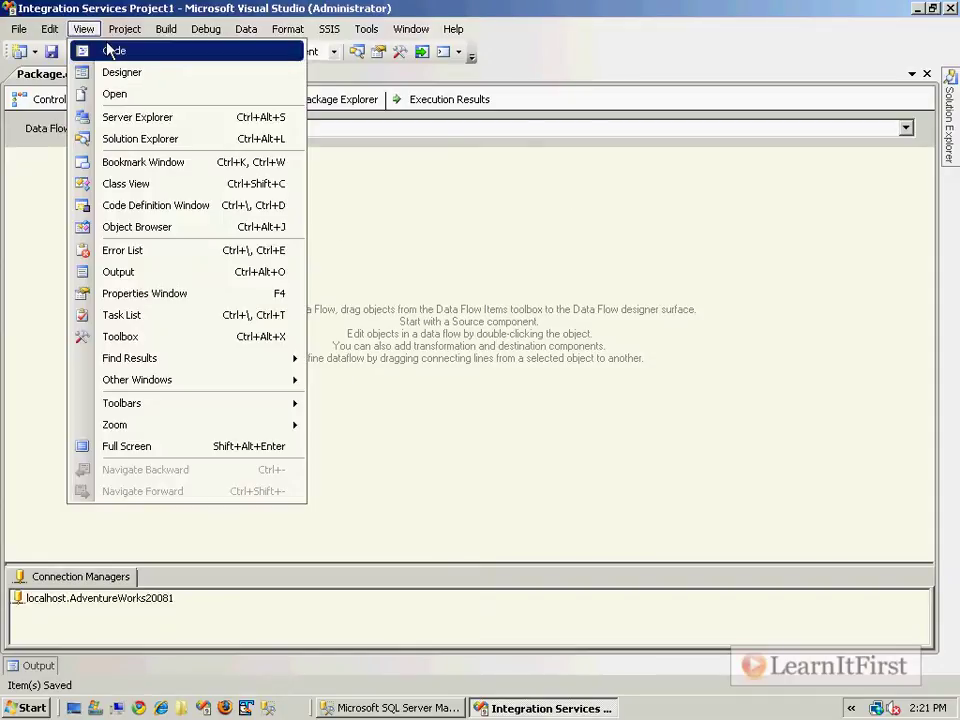
pyautogui.click(120, 336)
pyautogui.moveTo(60, 161); pyautogui.dragTo(540, 242)
# Configure the OLE DB Source with the SQL command SELECT * FROM Sales.SalesOrderDetail WHERE Status IN ('I', 'U', 'D') and save the package
pyautogui.doubleClick(588, 260)
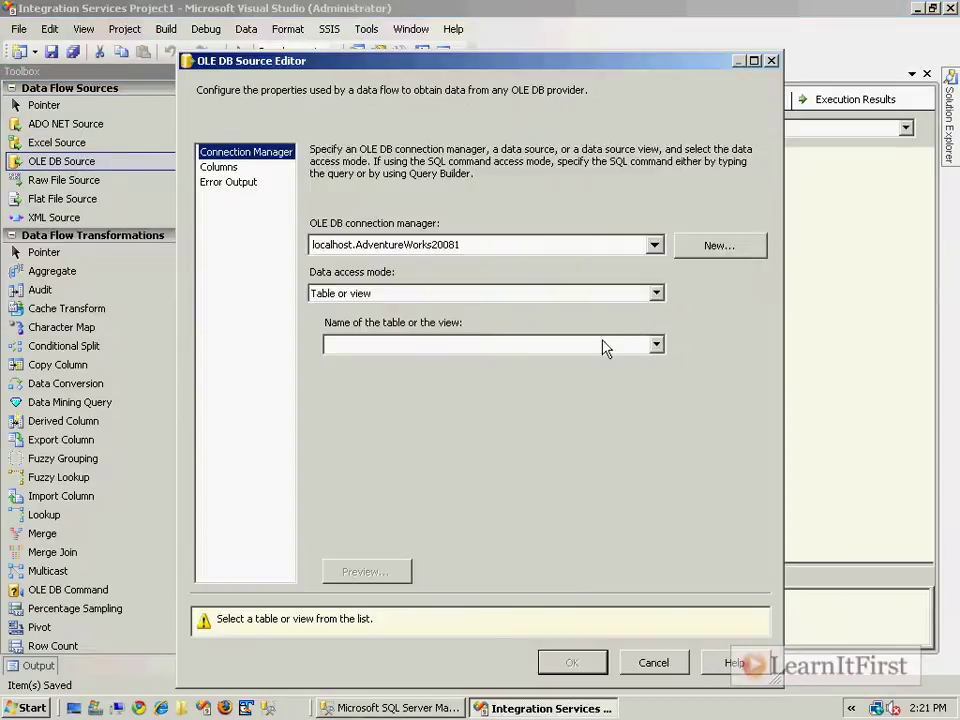
pyautogui.click(540, 292)
pyautogui.click(489, 336)
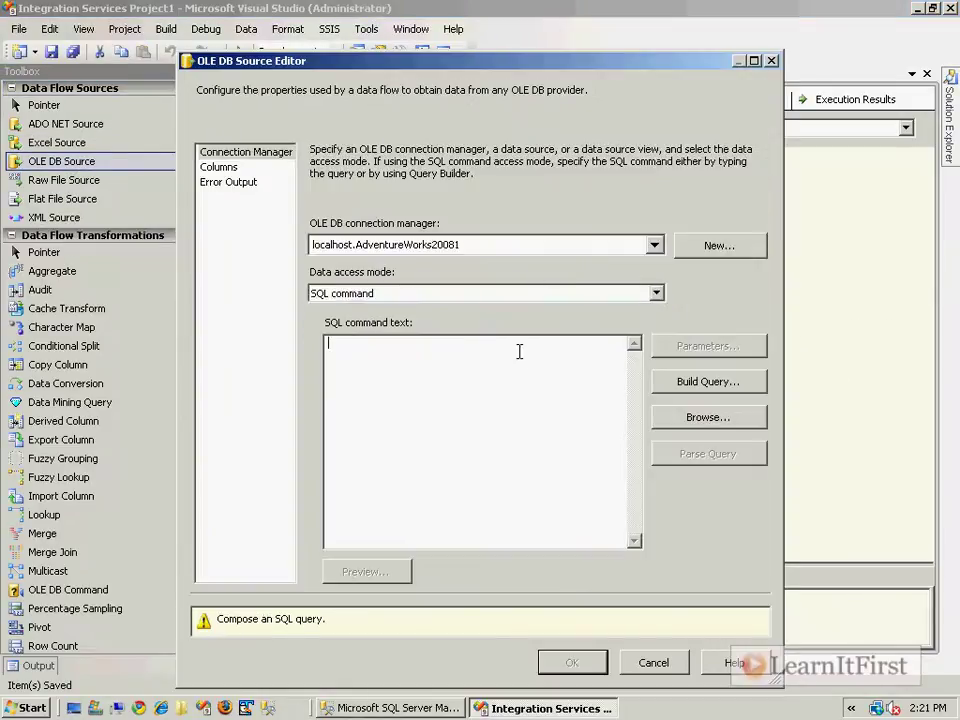
pyautogui.write('SELECT * FROM Sa')
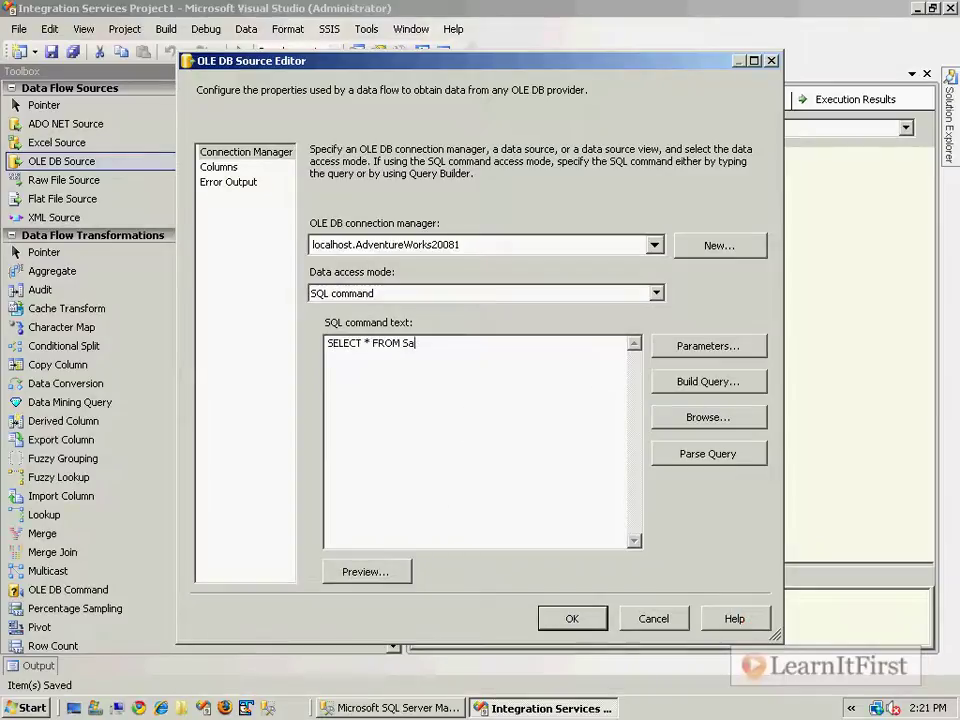
pyautogui.write('les.SalesOr')
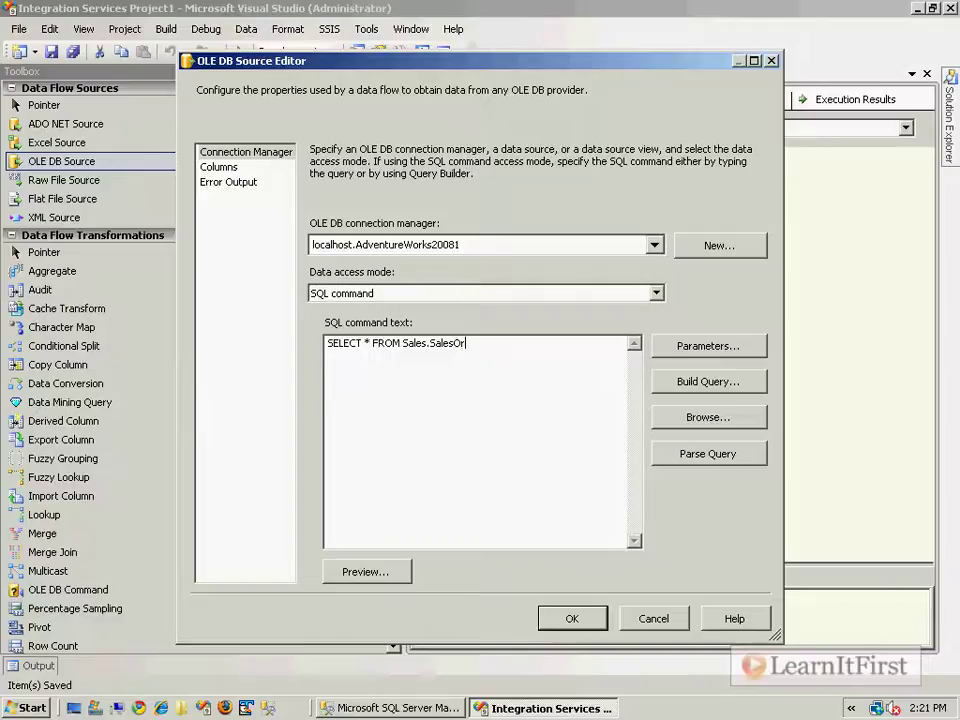
pyautogui.write("derDetail WHERE Status IN ('I', ")
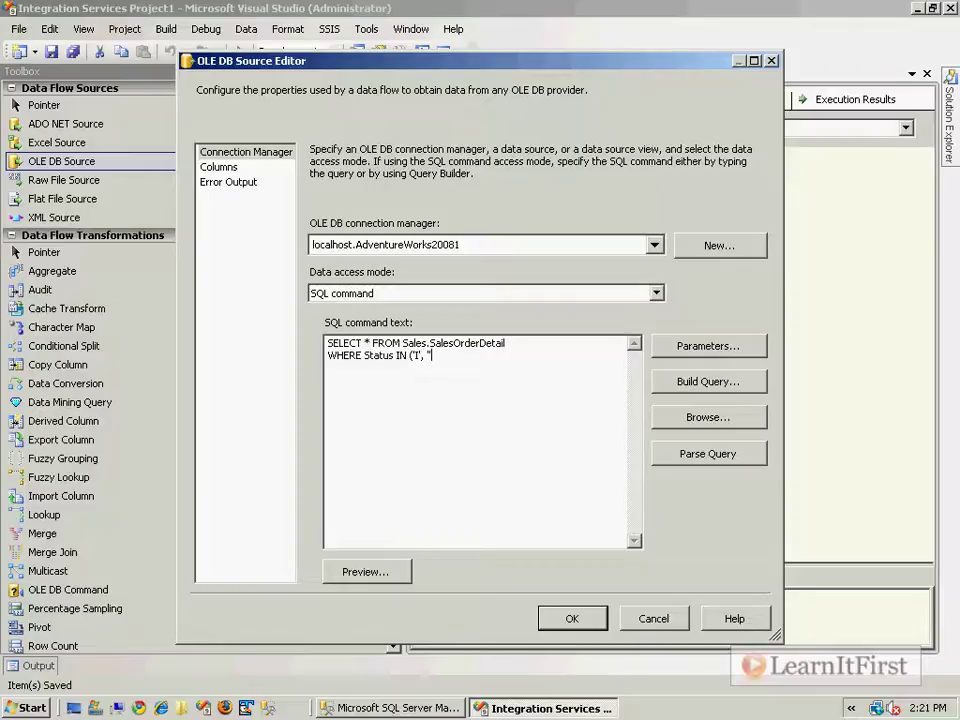
pyautogui.write("'U', 'D'")
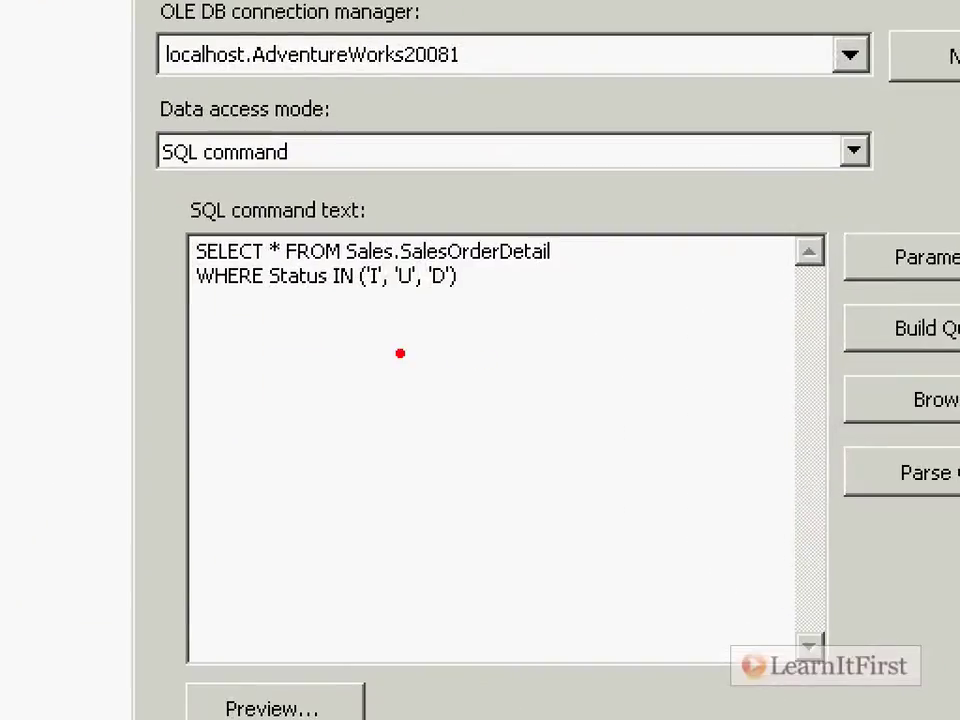
pyautogui.moveTo(283, 323); pyautogui.dragTo(380, 298)
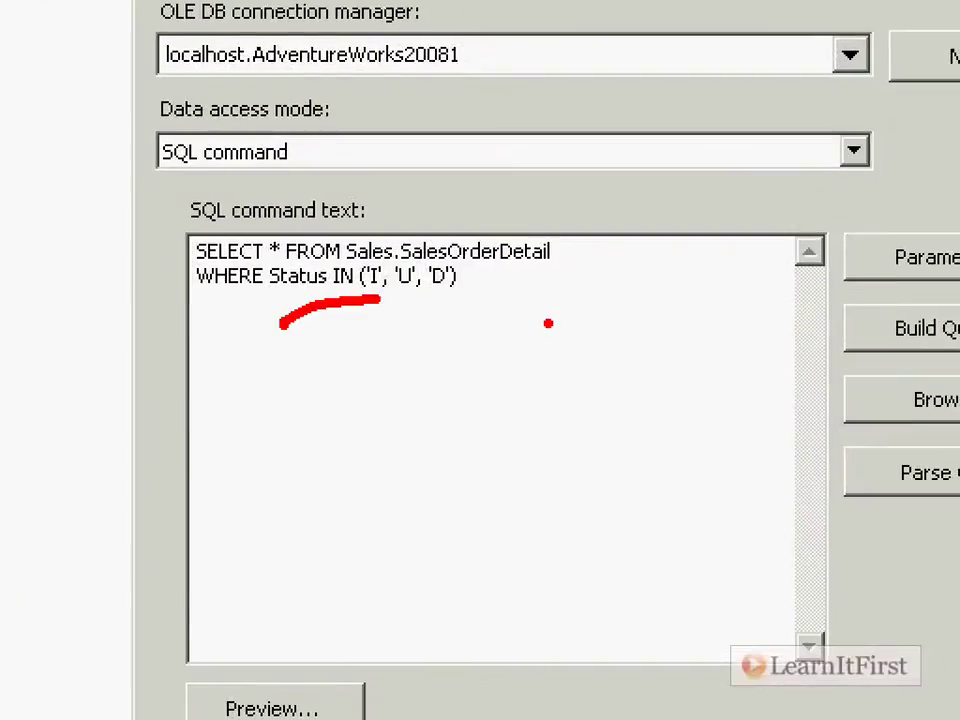
pyautogui.moveTo(316, 296); pyautogui.dragTo(493, 297)
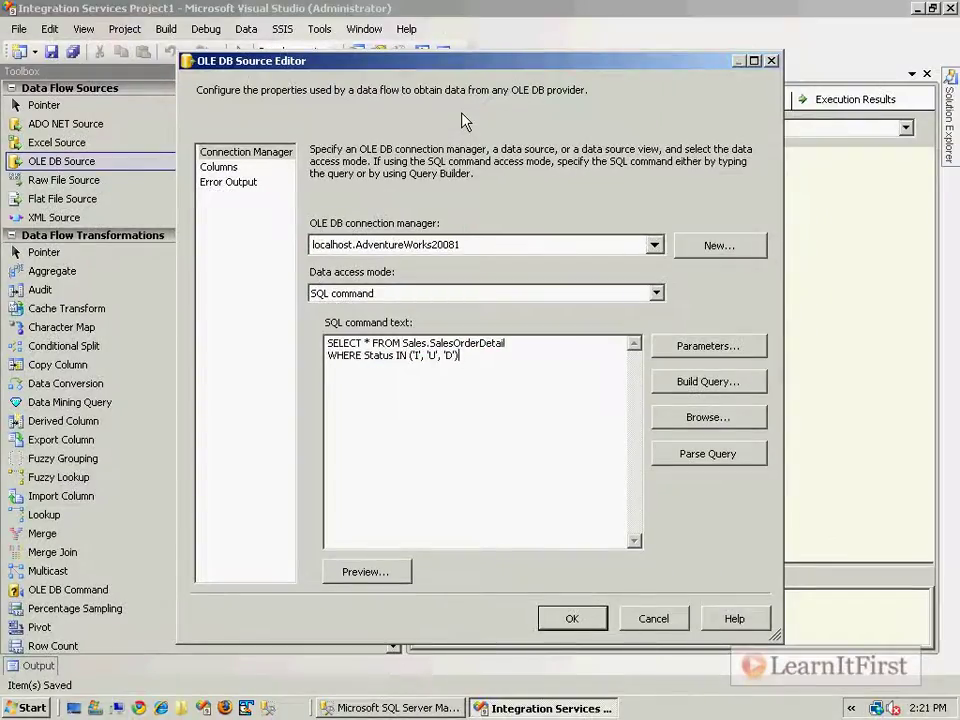
pyautogui.click(471, 484)
pyautogui.doubleClick(451, 355)
pyautogui.click(568, 619)
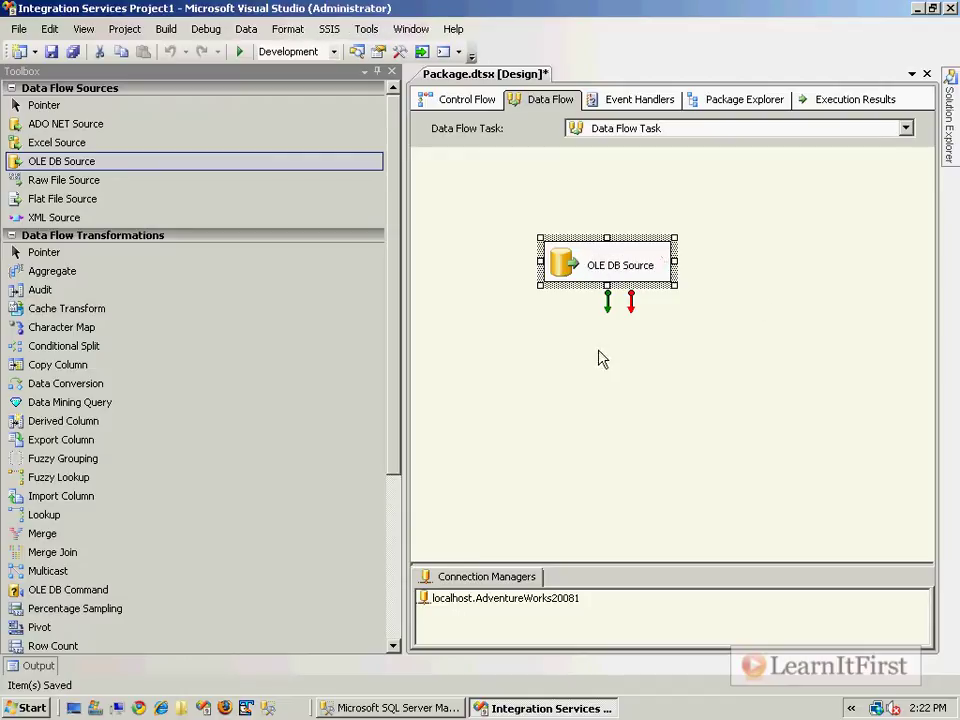
pyautogui.hotkey('ctrl', 's')
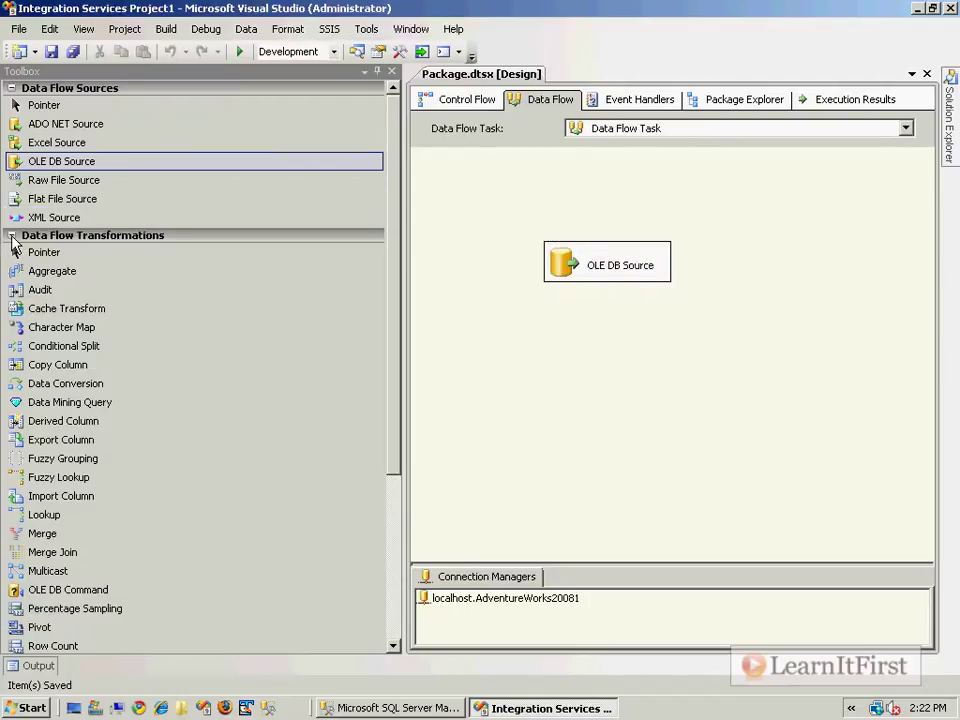
# Add a Conditional Split below the OLE DB Source and connect the source's main output to it
pyautogui.click(44, 88)
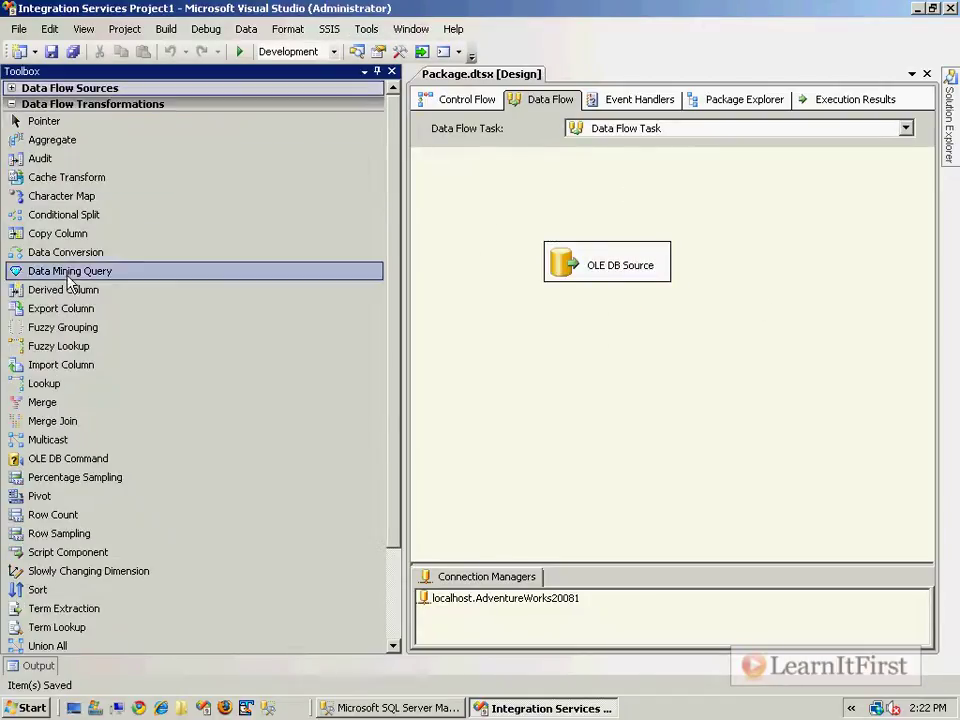
pyautogui.moveTo(94, 227); pyautogui.dragTo(560, 334)
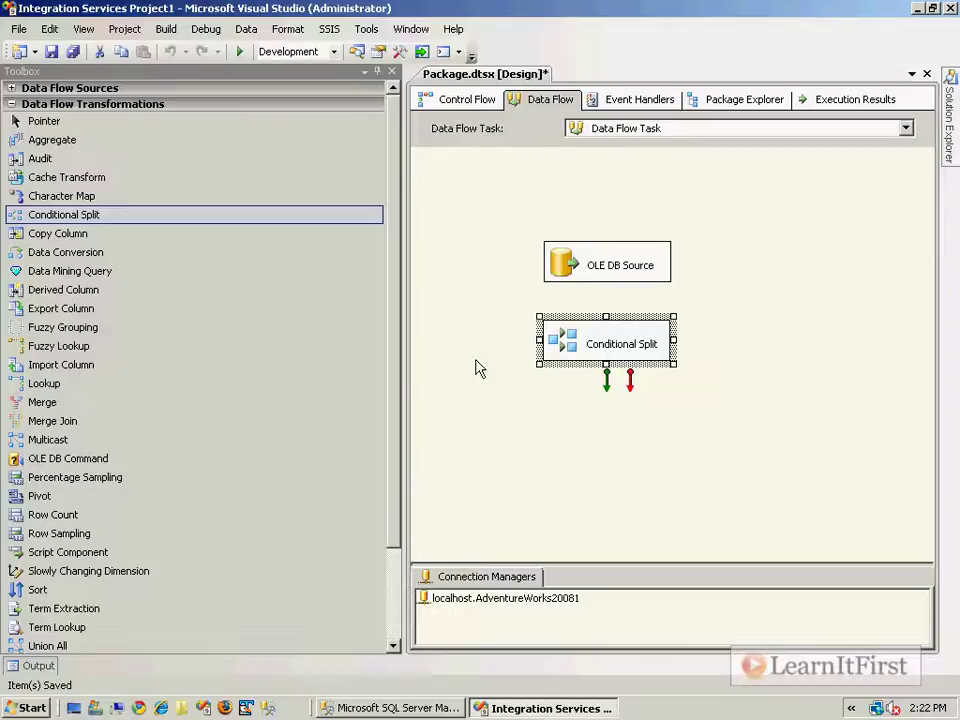
pyautogui.click(598, 276)
pyautogui.moveTo(608, 300); pyautogui.dragTo(596, 340)
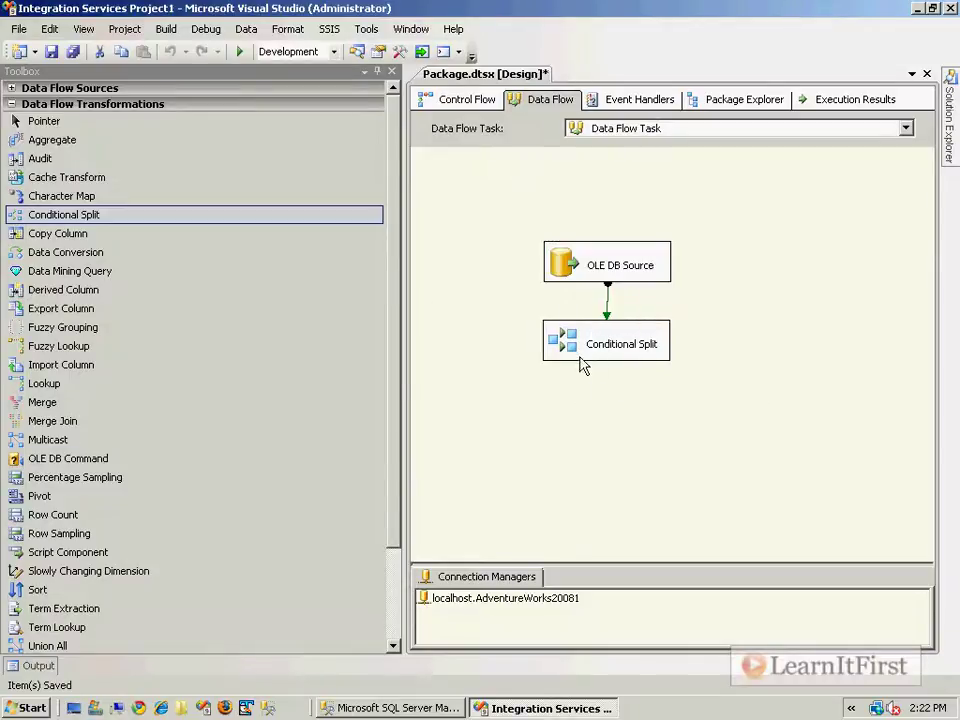
# In the Conditional Split, define an output named Insert with the condition [Status]=="I"
pyautogui.doubleClick(572, 349)
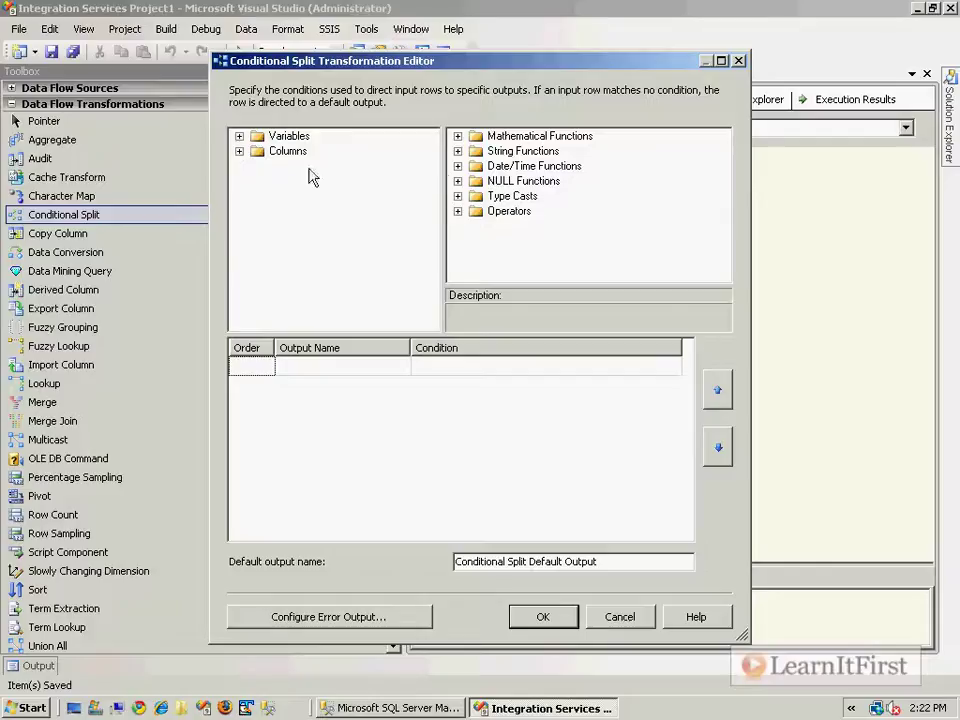
pyautogui.click(239, 151)
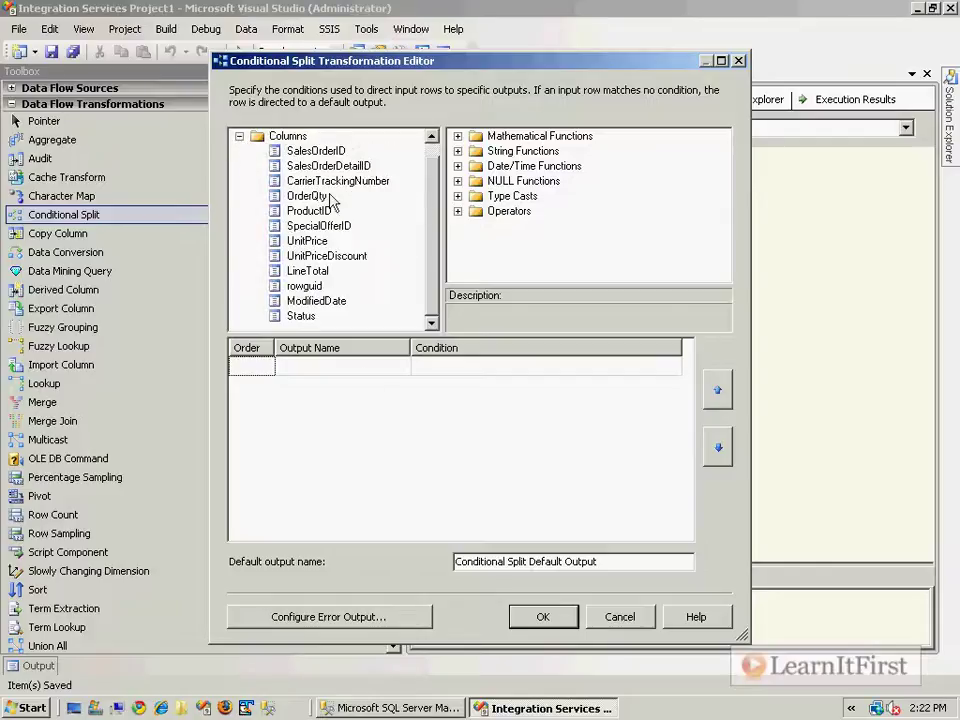
pyautogui.moveTo(305, 317); pyautogui.dragTo(444, 368)
pyautogui.write('=')
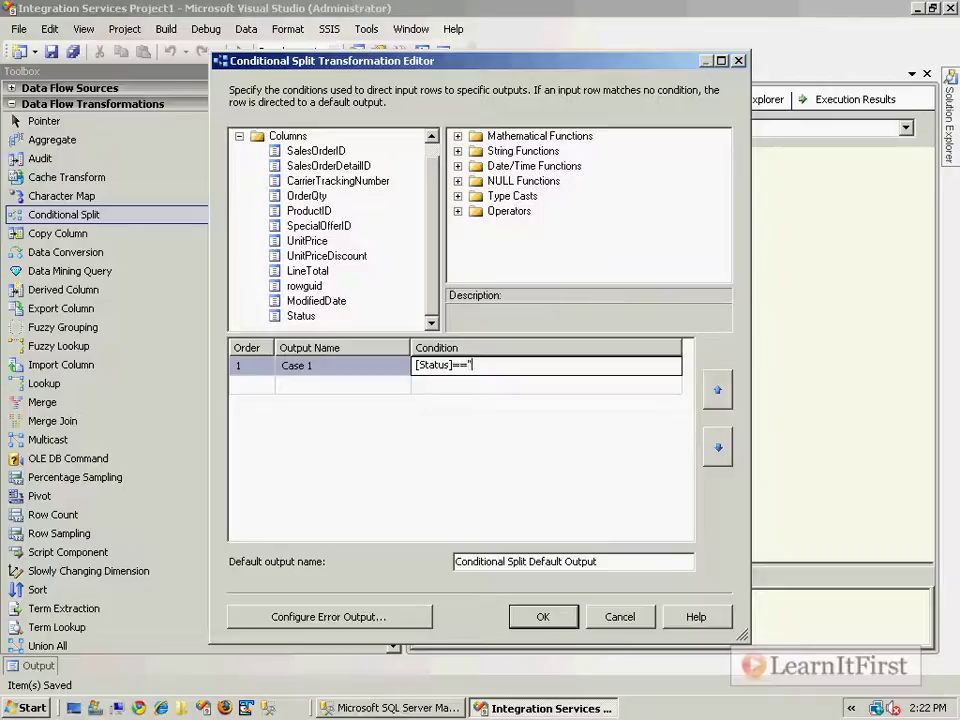
pyautogui.doubleClick(349, 366)
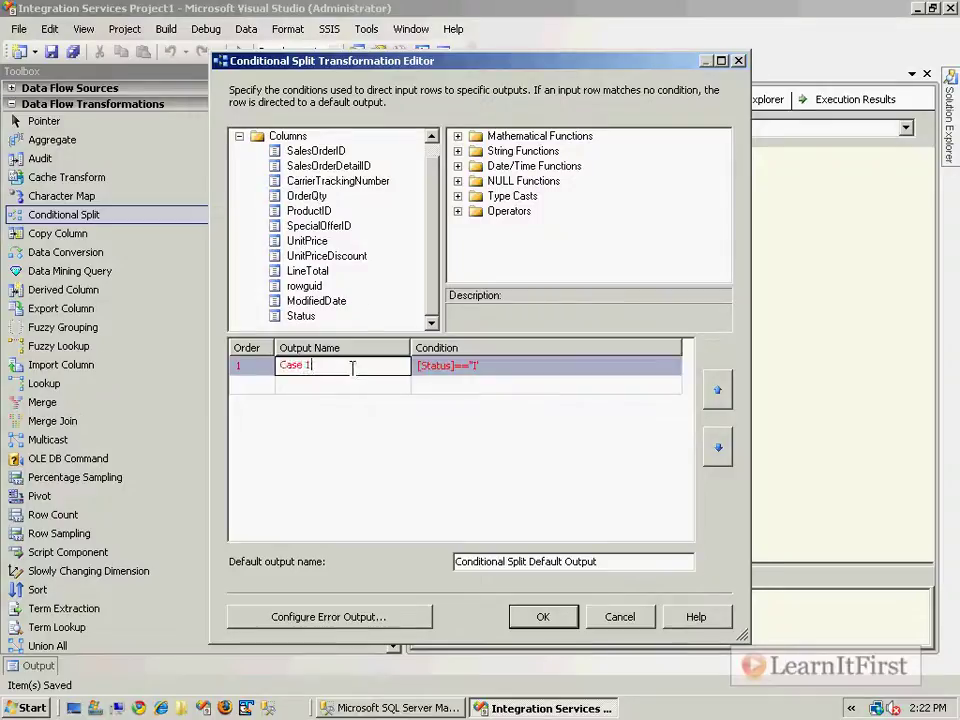
pyautogui.write('Insert')
pyautogui.press('Tab')
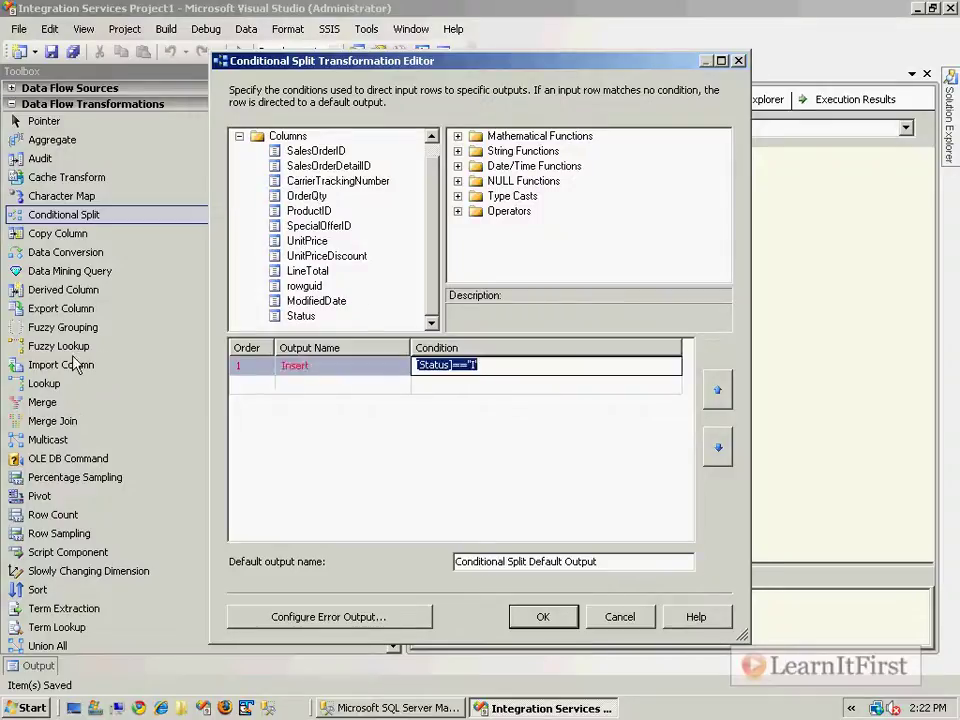
pyautogui.click(511, 369)
pyautogui.write('"')
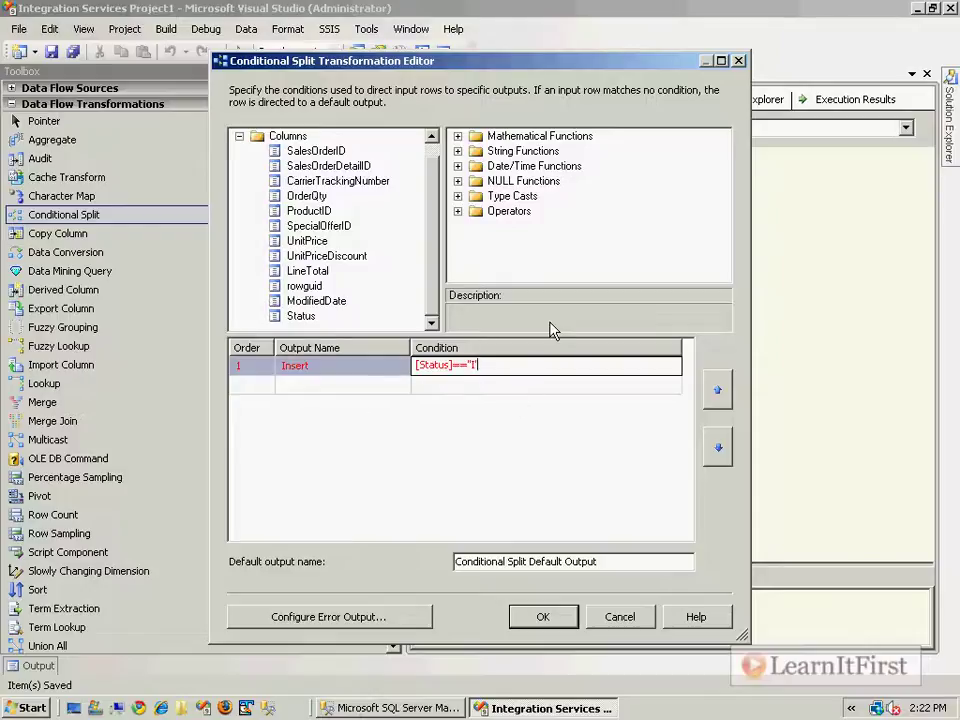
pyautogui.press('Return')
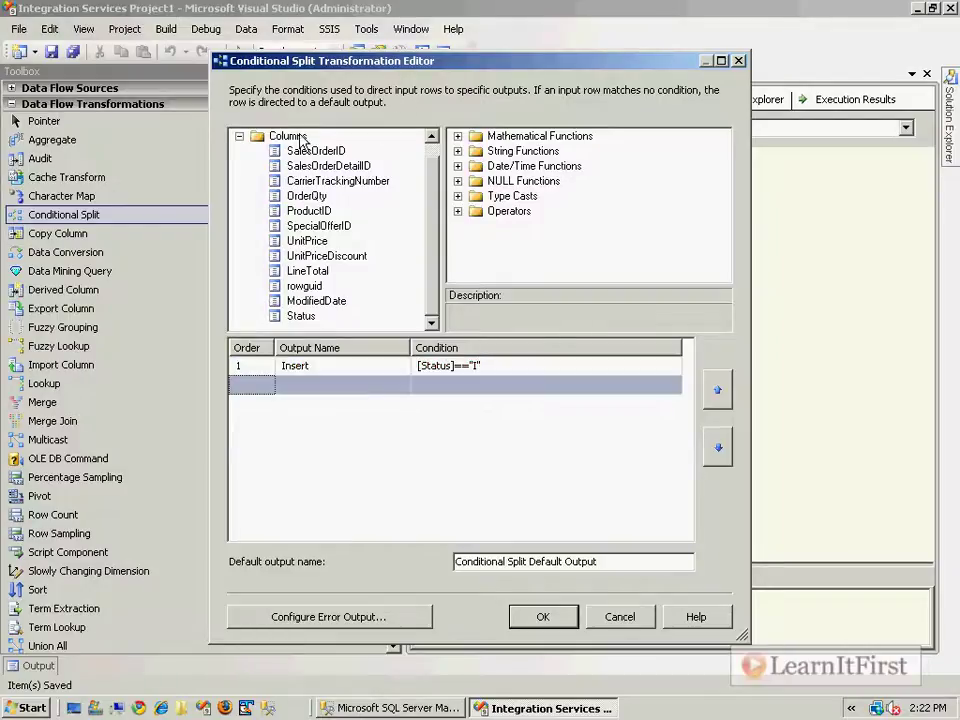
# Define a second Conditional Split output named Update with the condition [Status]=="U"
pyautogui.moveTo(300, 316); pyautogui.dragTo(544, 386)
pyautogui.write('==')
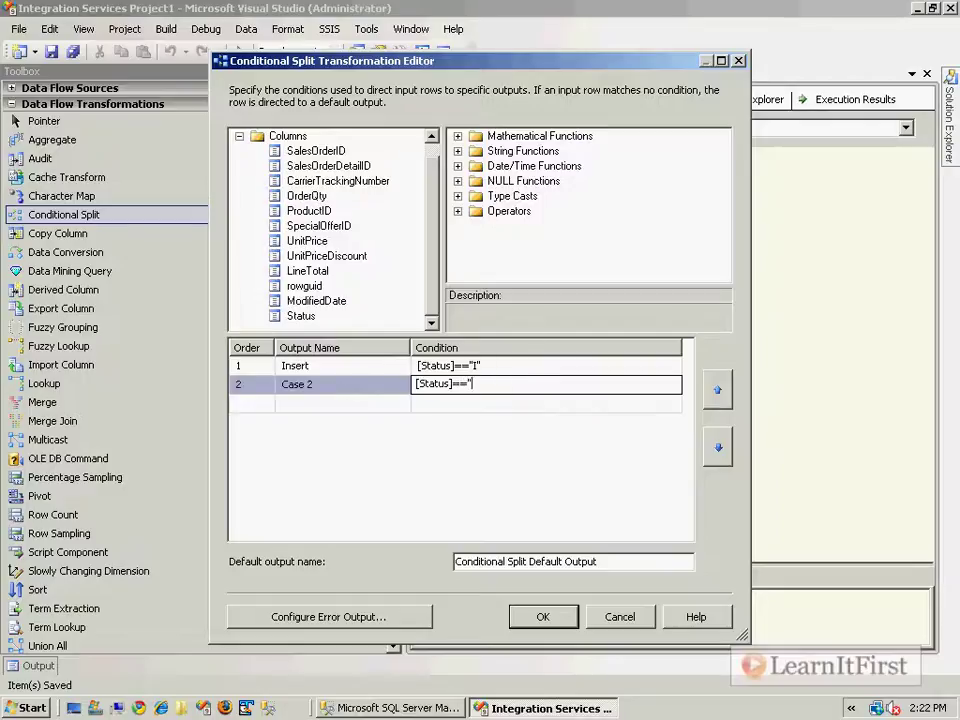
pyautogui.write('"U"')
pyautogui.click(340, 401)
pyautogui.click(285, 384)
pyautogui.doubleClick(290, 384)
pyautogui.write('Update')
pyautogui.click(300, 401)
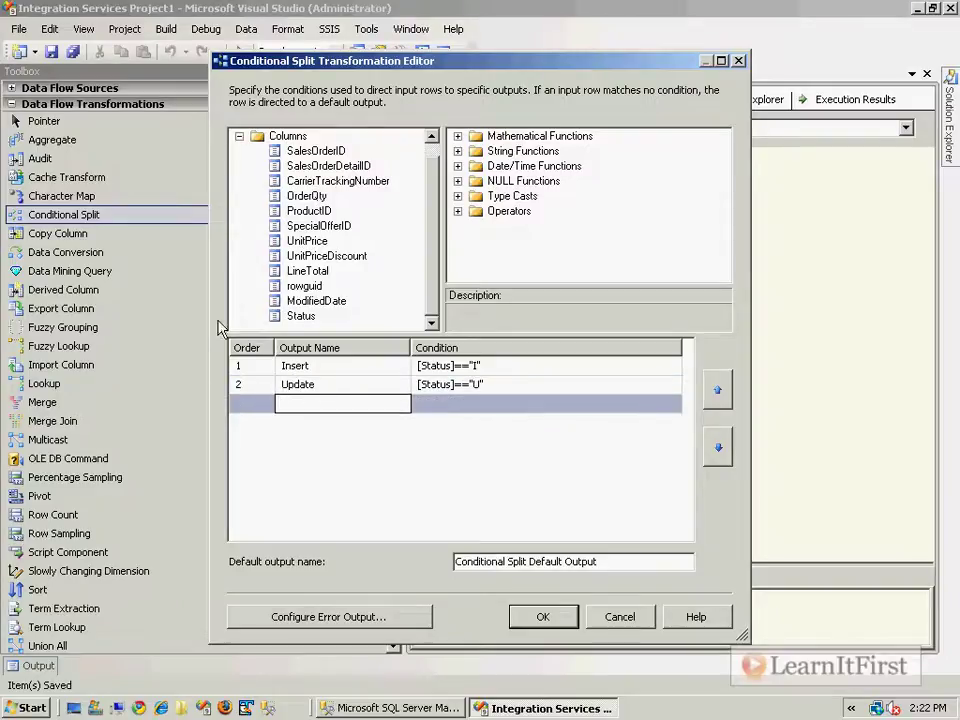
# Name the Conditional Split's default output Delete, accept the configuration and save the package
pyautogui.moveTo(621, 567); pyautogui.dragTo(249, 562)
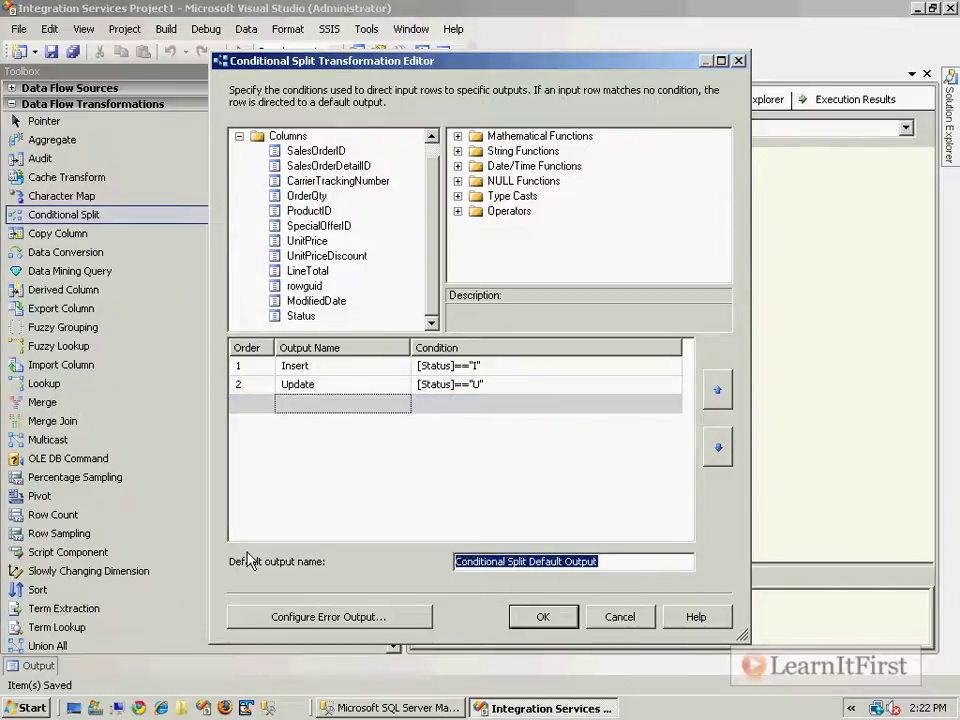
pyautogui.write('Delete')
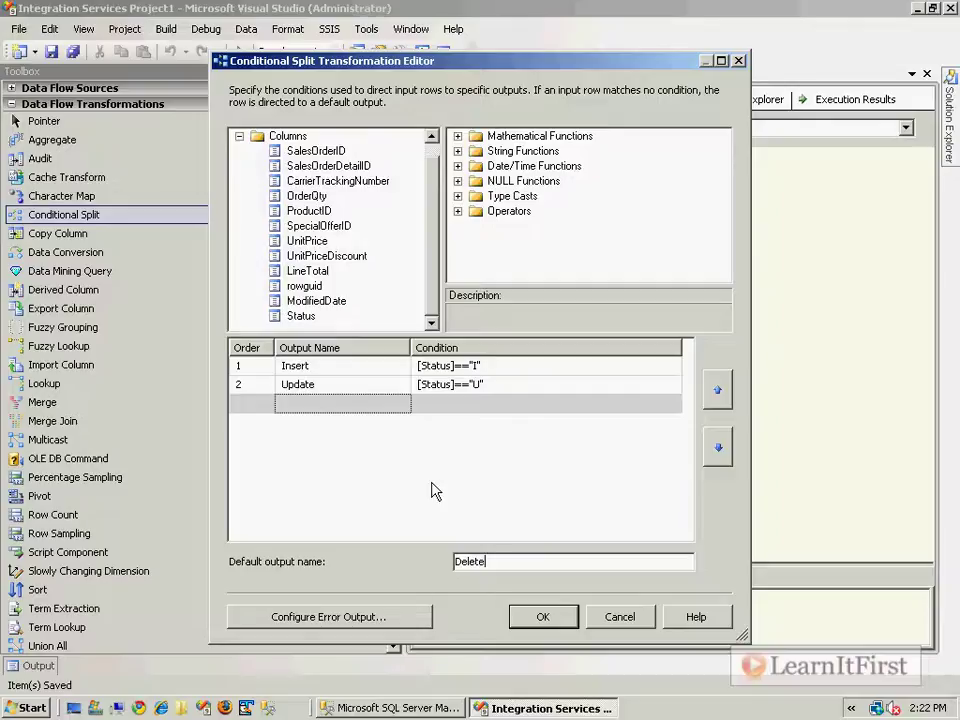
pyautogui.click(503, 365)
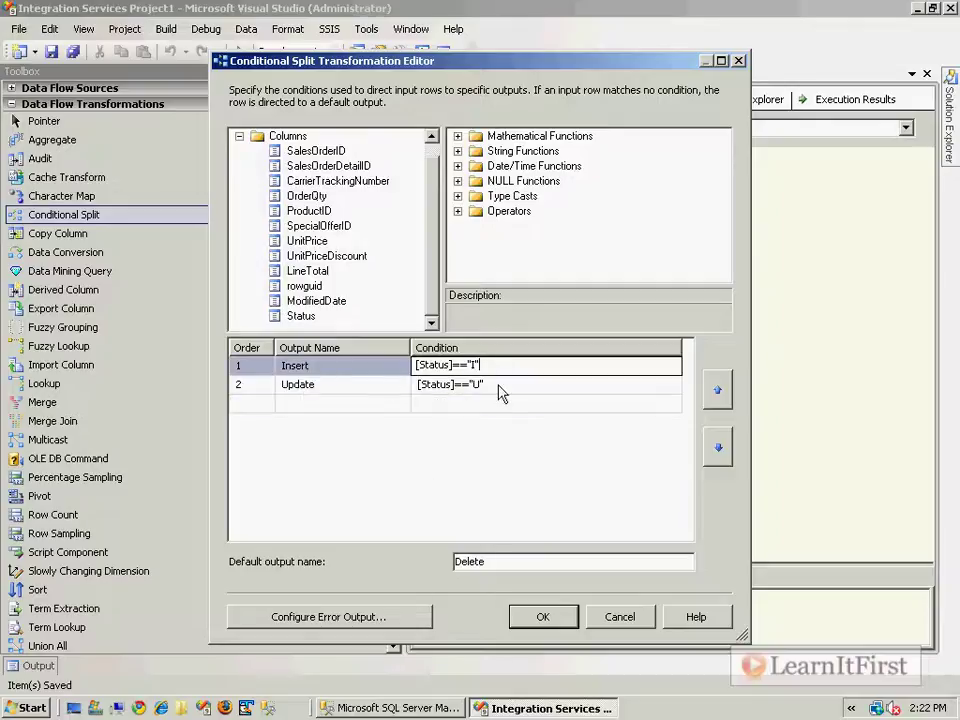
pyautogui.click(503, 385)
pyautogui.click(515, 565)
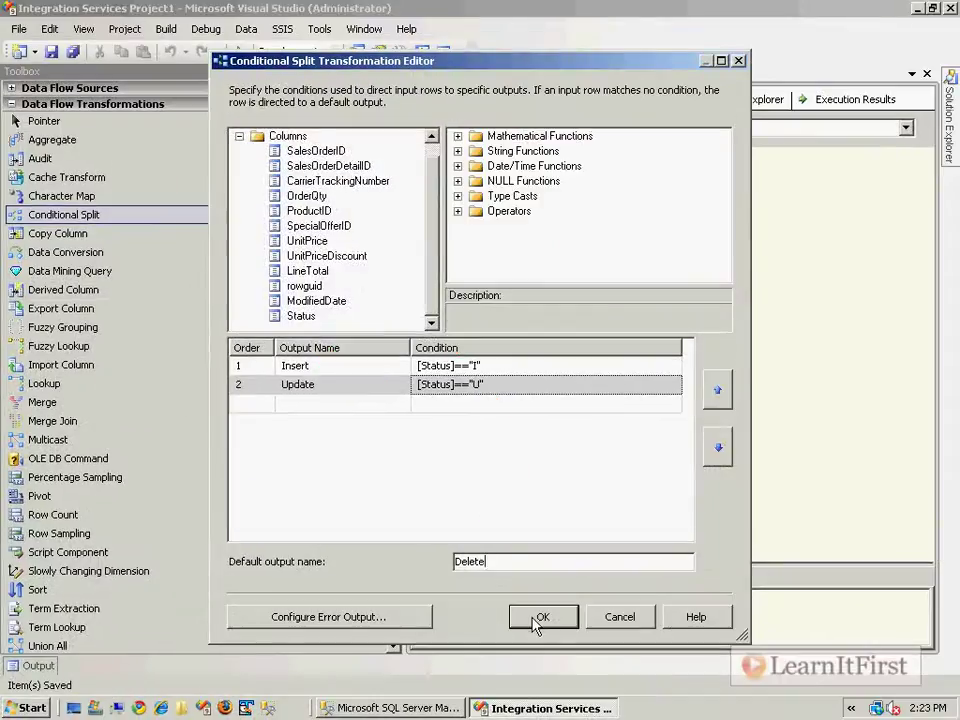
pyautogui.click(682, 695)
pyautogui.click(548, 524)
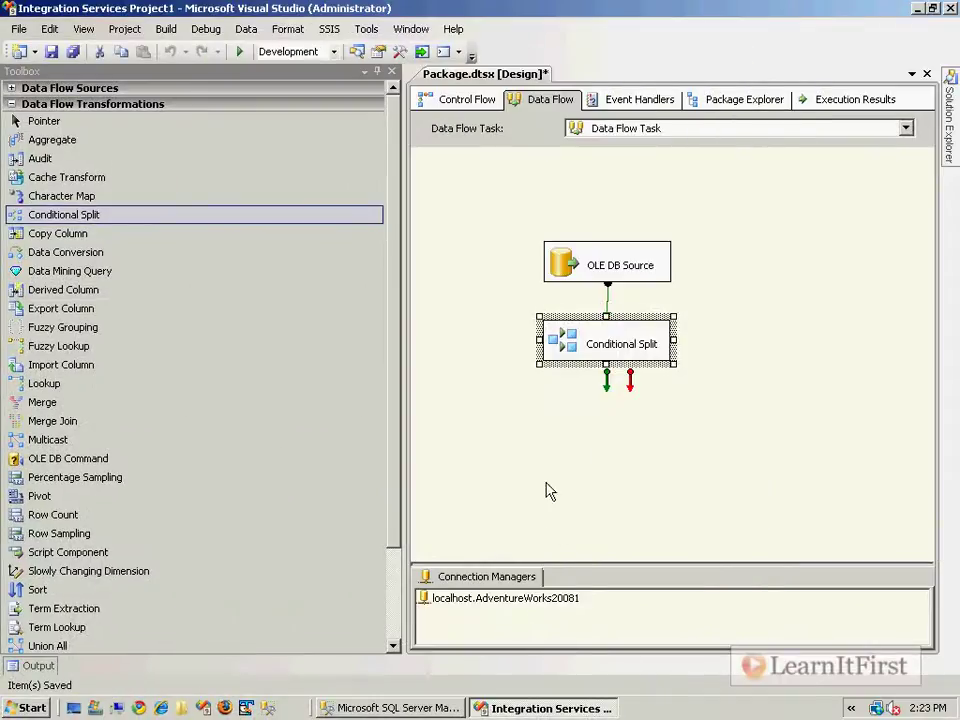
pyautogui.hotkey('ctrl', 's')
# Add a SQL Server Destination below the Conditional Split and name it Inserts
pyautogui.click(9, 106)
pyautogui.click(9, 106)
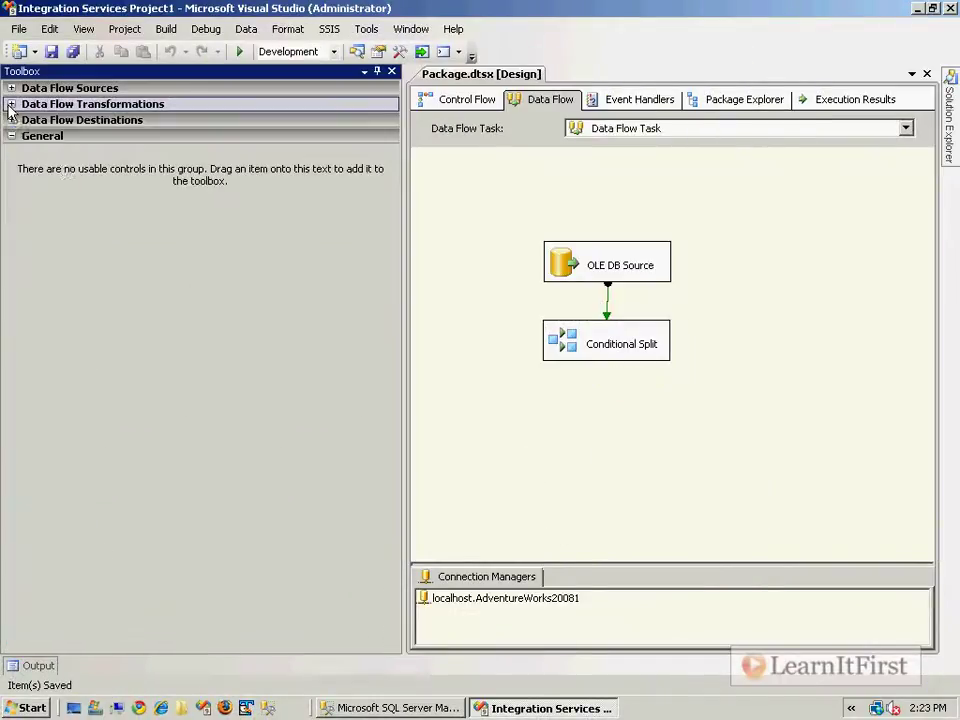
pyautogui.click(11, 120)
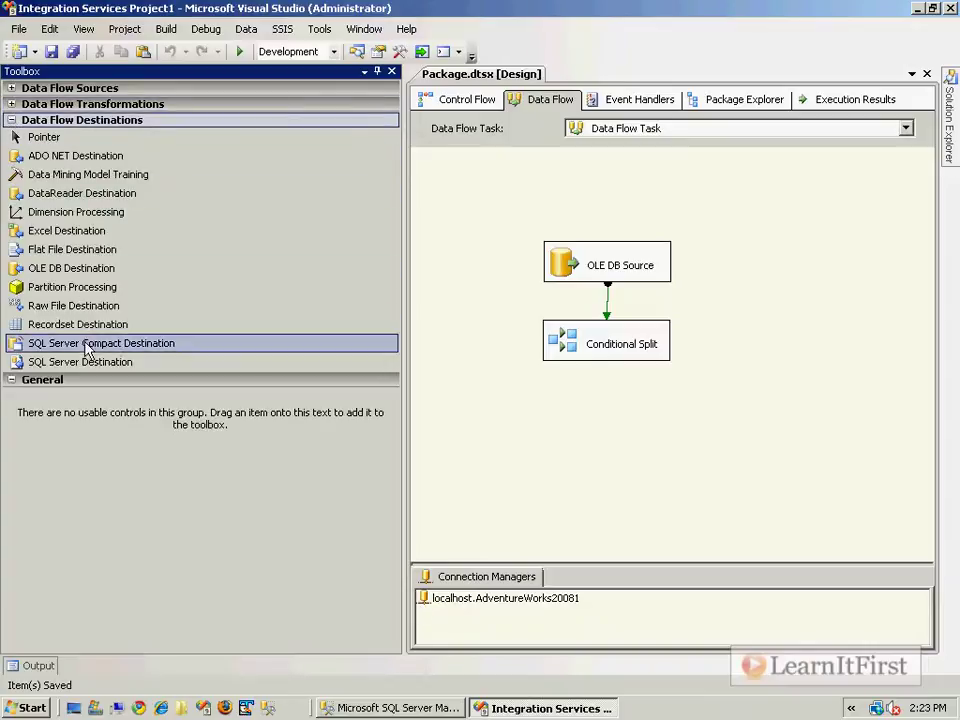
pyautogui.moveTo(90, 364); pyautogui.dragTo(101, 364)
pyautogui.moveTo(457, 412); pyautogui.dragTo(465, 409)
pyautogui.write('iNSER')
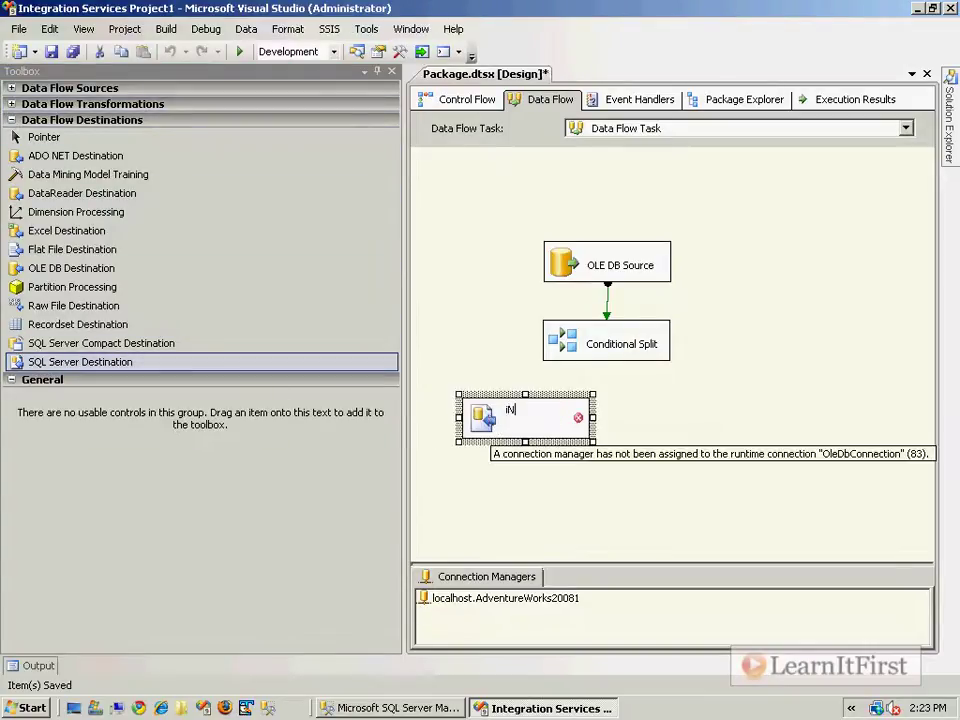
pyautogui.hotkey('shift', 'Home')
pyautogui.write('Inserts')
pyautogui.press('Return')
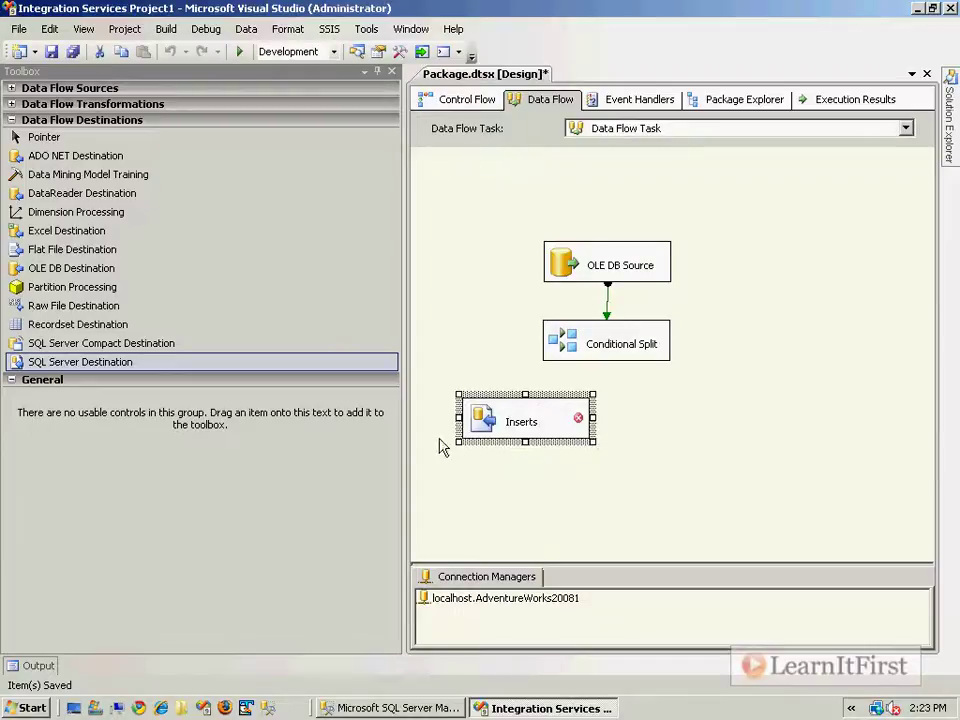
# Connect the Conditional Split's Insert output to the Inserts destination
pyautogui.click(598, 343)
pyautogui.moveTo(604, 382); pyautogui.dragTo(510, 418)
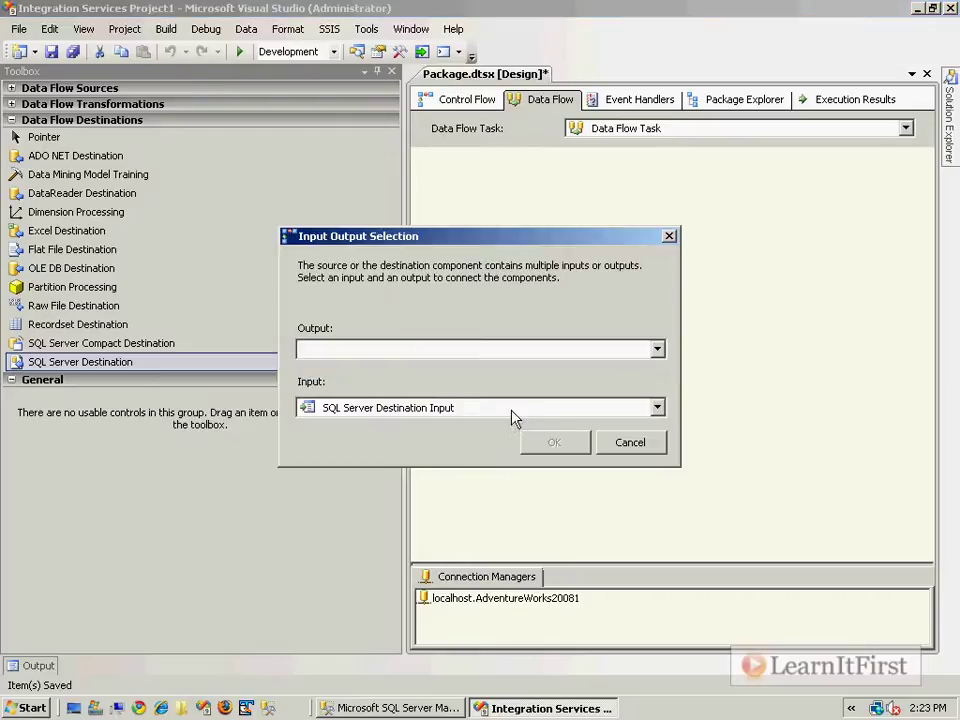
pyautogui.click(657, 351)
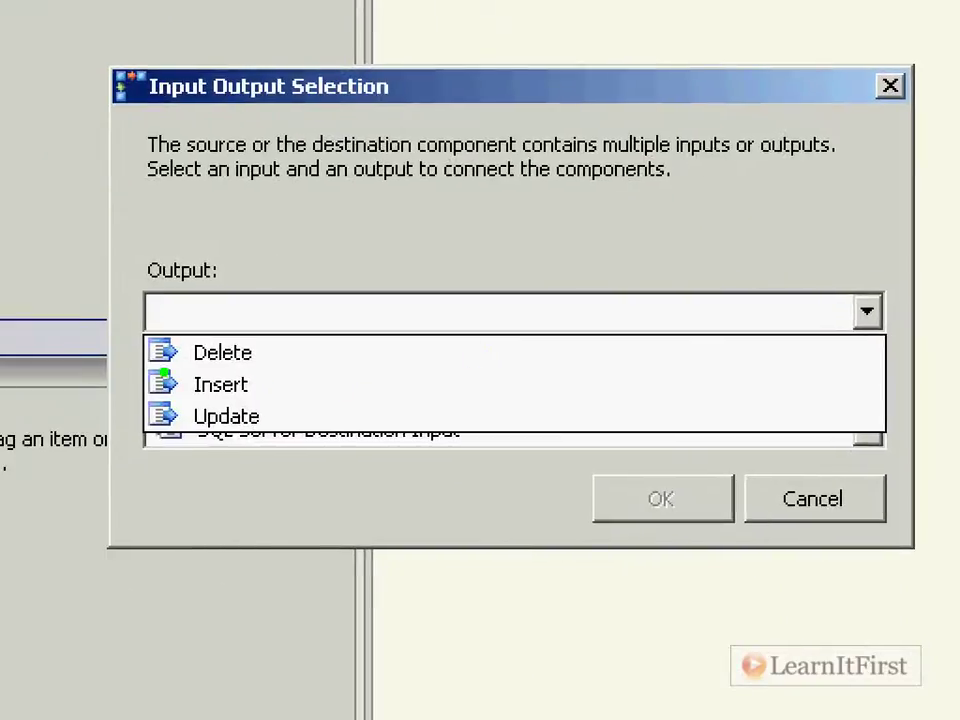
pyautogui.moveTo(117, 364); pyautogui.dragTo(330, 400)
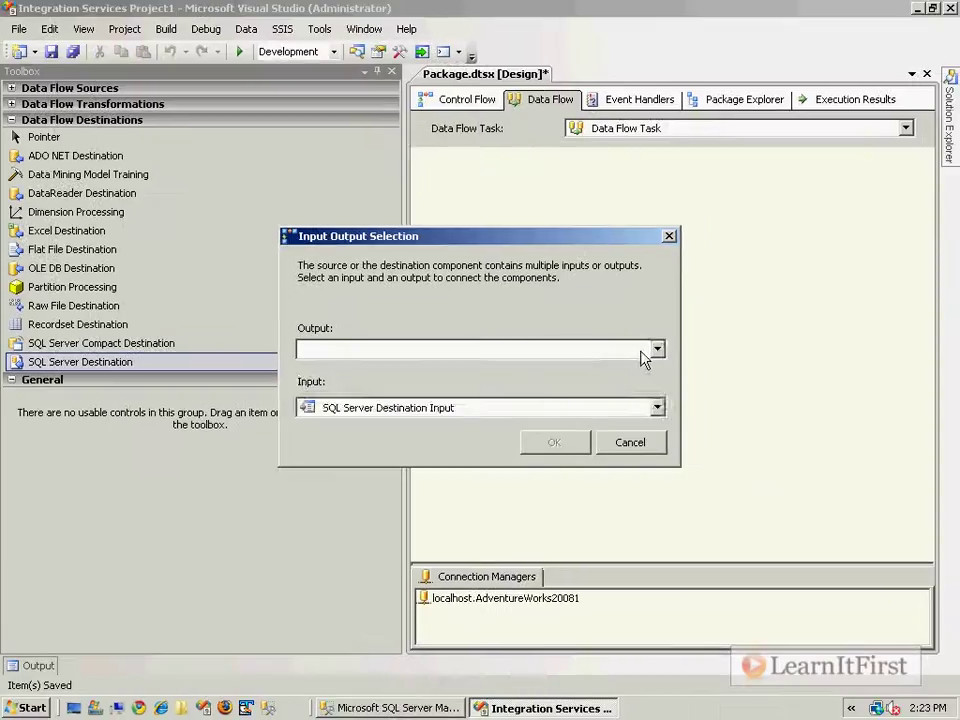
pyautogui.click(850, 314)
pyautogui.click(486, 384)
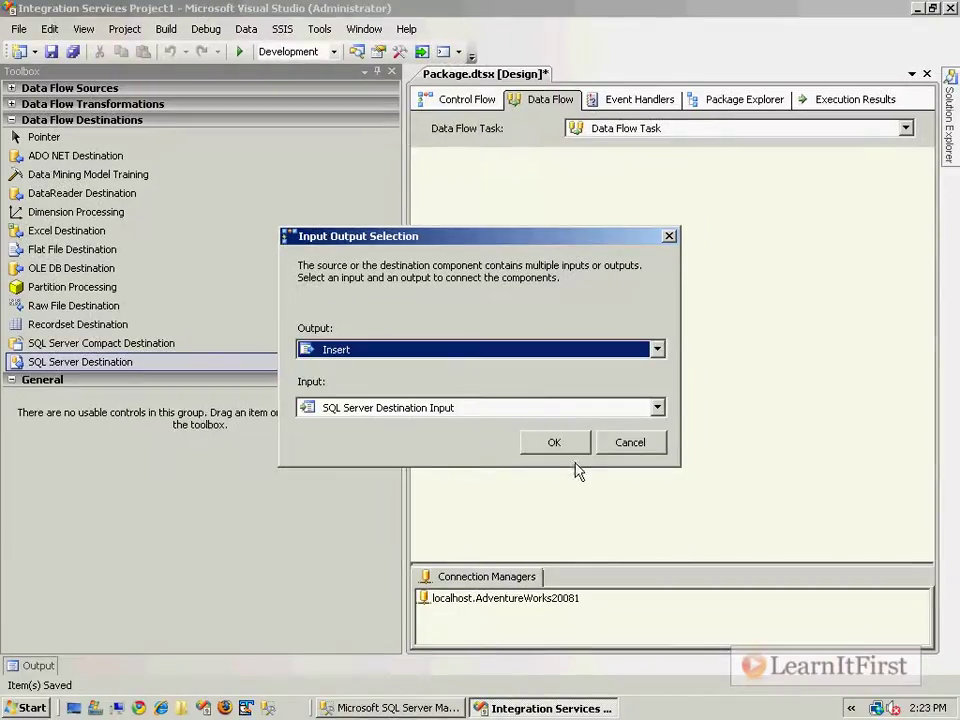
pyautogui.click(553, 443)
# Set the Inserts destination to load [dbo].[DWOrderDetail] with the automatic column mappings, and move it slightly lower in the data flow
pyautogui.doubleClick(483, 425)
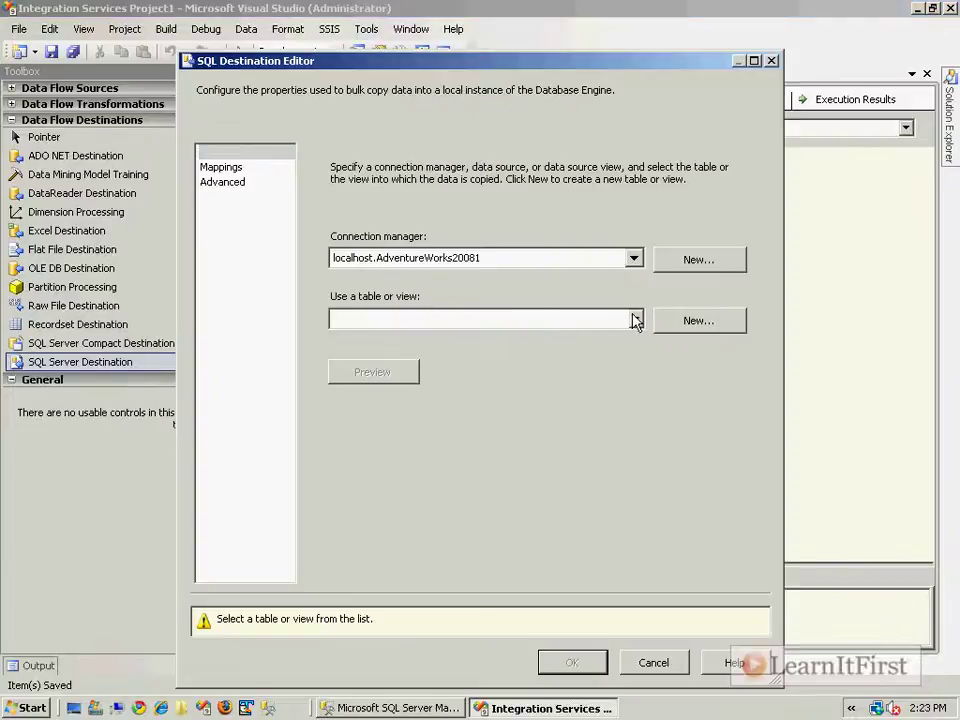
pyautogui.click(634, 319)
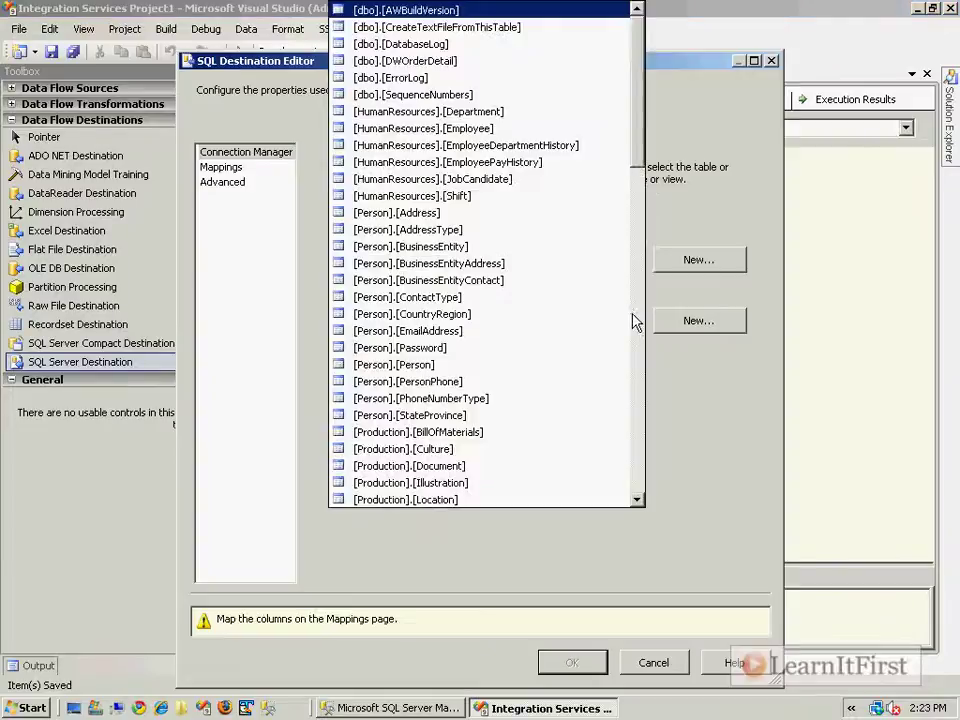
pyautogui.click(470, 62)
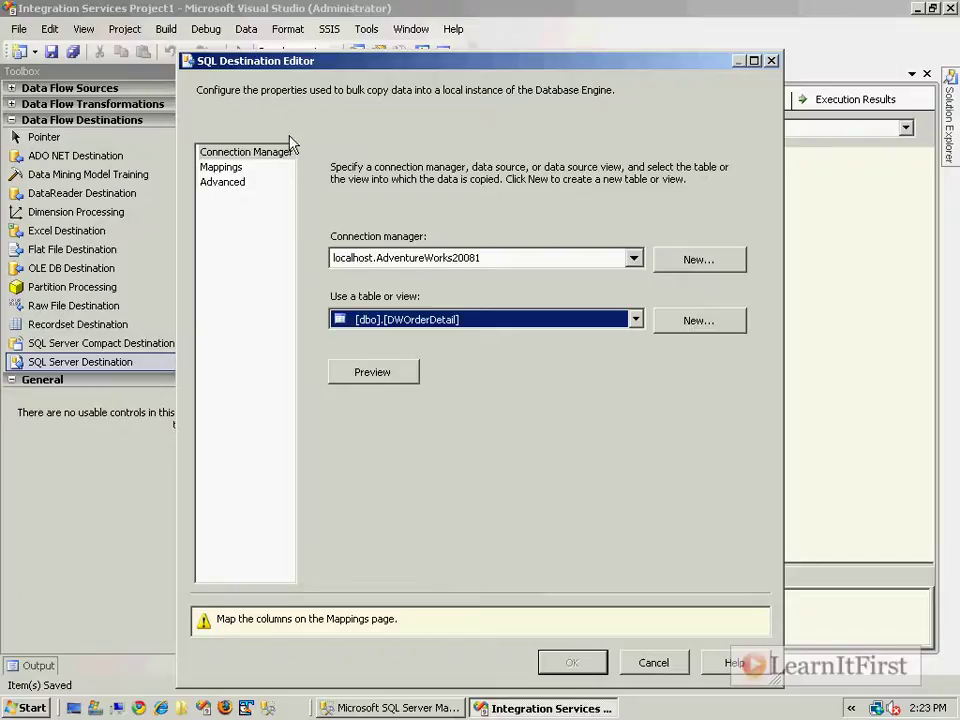
pyautogui.click(287, 167)
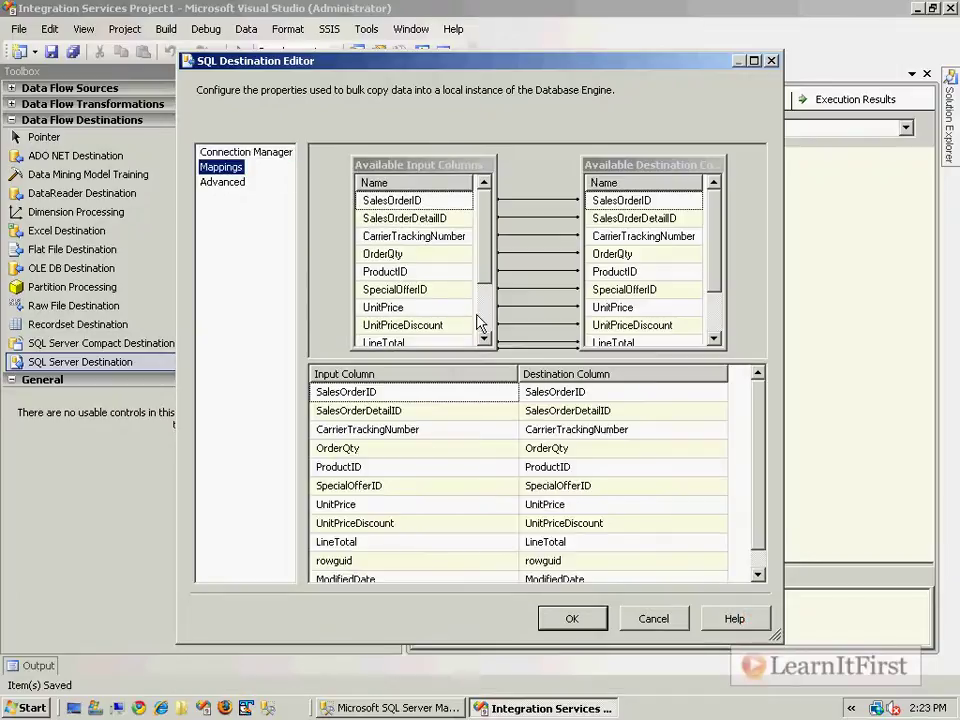
pyautogui.click(487, 322)
pyautogui.scroll(-1, 690, 333)
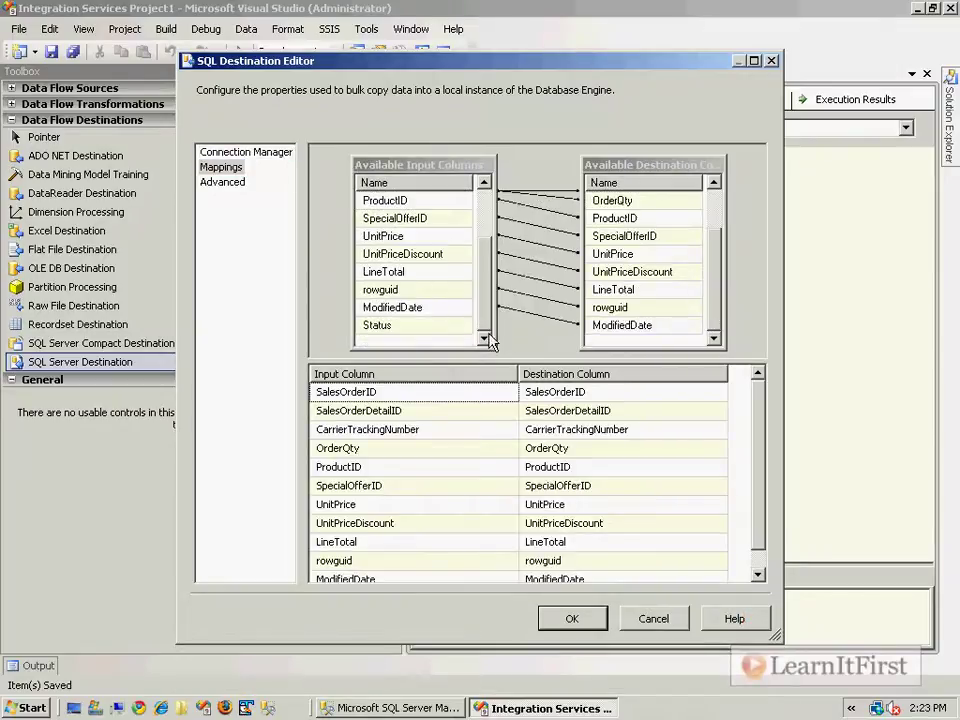
pyautogui.click(428, 333)
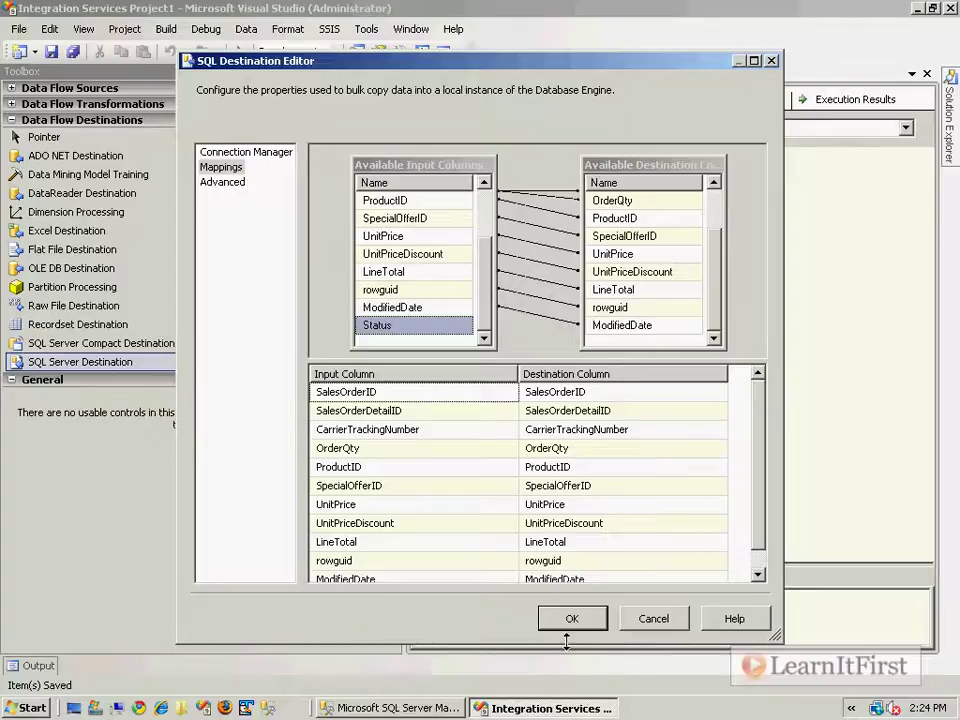
pyautogui.click(585, 618)
pyautogui.moveTo(546, 429); pyautogui.dragTo(546, 450)
pyautogui.click(654, 467)
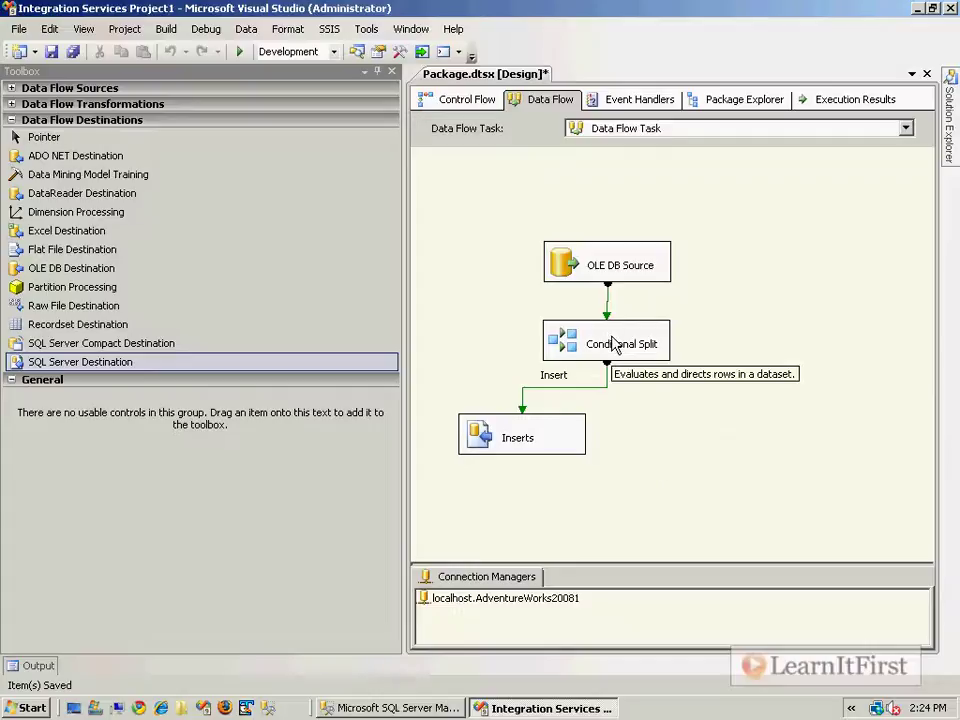
# Switch to SQL Server Management Studio and run the delete from DWOrderDetail statement in the query script
pyautogui.click(428, 703)
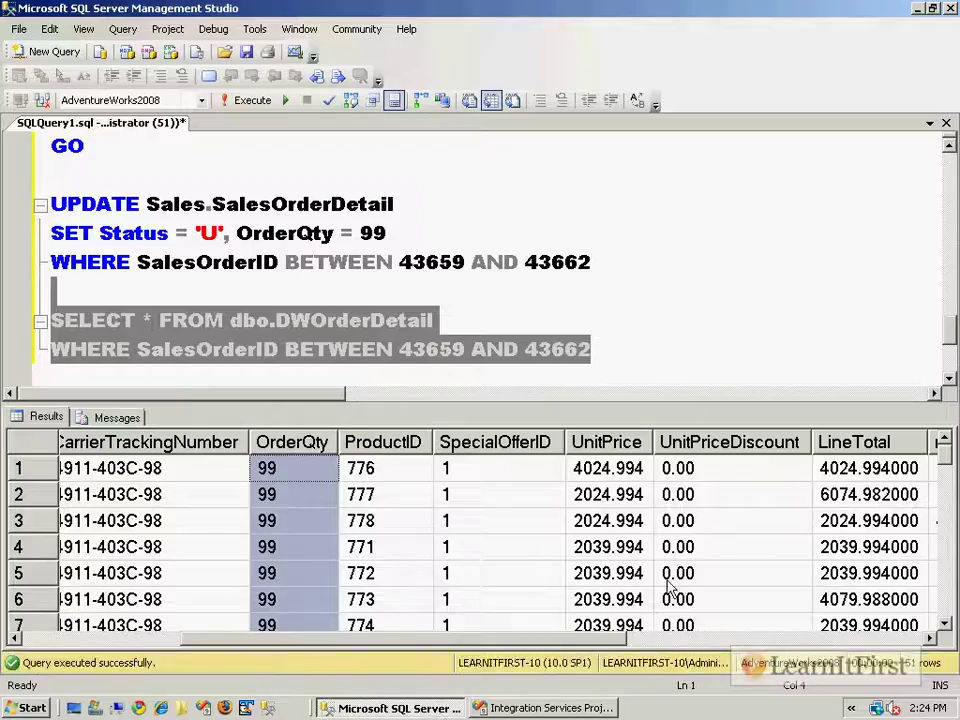
pyautogui.click(388, 320)
pyautogui.moveTo(437, 319); pyautogui.dragTo(461, 304)
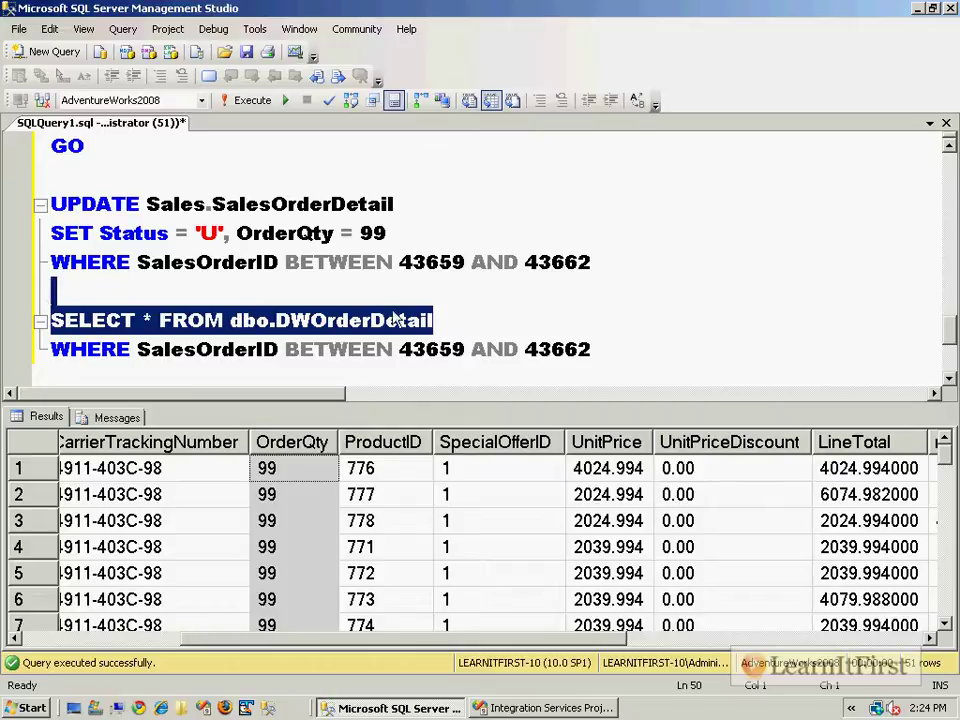
pyautogui.scroll(2, 394, 315)
pyautogui.moveTo(341, 202); pyautogui.dragTo(390, 182)
pyautogui.press('F5')
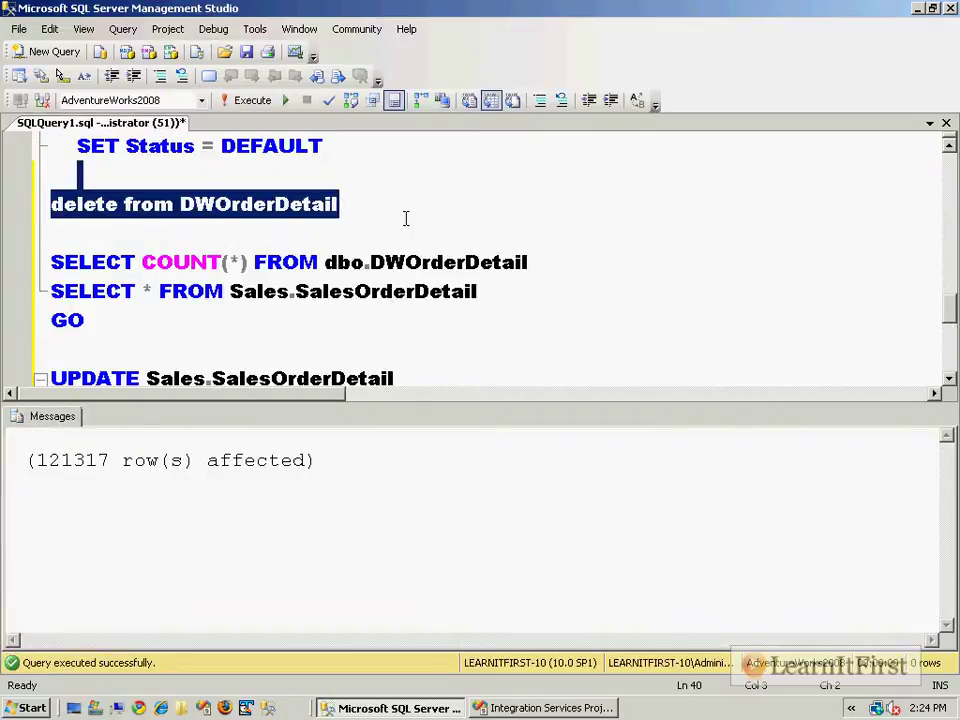
# Add an UPDATE Sales.SalesOrderDetail SET Status = 'I' statement after the first GO, above the existing Status = 'U' update
pyautogui.click(406, 262)
pyautogui.scroll(-1, 383, 291)
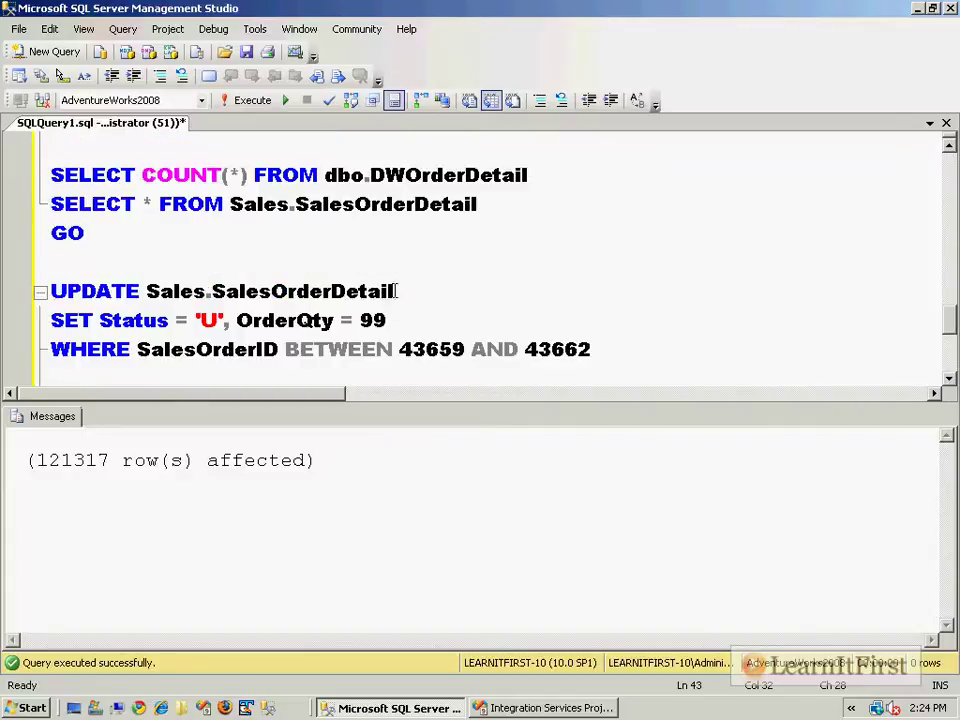
pyautogui.moveTo(399, 290); pyautogui.dragTo(409, 268)
pyautogui.hotkey('ctrl', 'c')
pyautogui.press('Left')
pyautogui.press('Return')
pyautogui.press('Return')
pyautogui.hotkey('ctrl', 'v')
pyautogui.press('Return')
pyautogui.write('S')
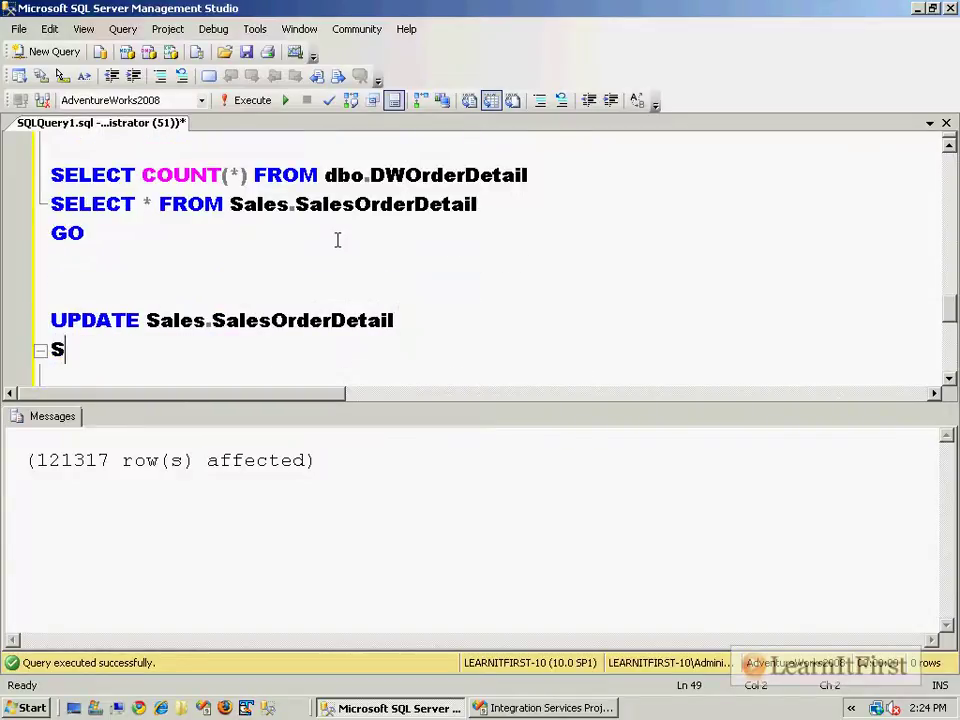
pyautogui.write("ET Status = '")
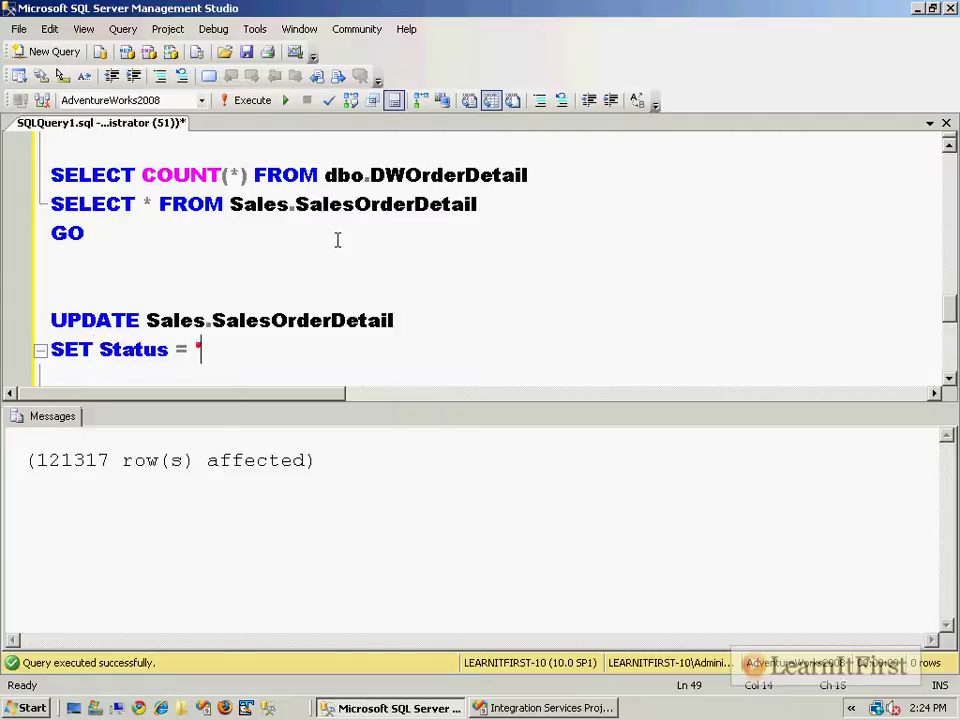
pyautogui.write('I')
# Run only the new statement that sets Status to 'I' in Sales.SalesOrderDetail
pyautogui.keyDown('shift'); pyautogui.click(338, 310); pyautogui.keyUp('shift')
pyautogui.hotkey('shift', 'Up')
pyautogui.press('F5')
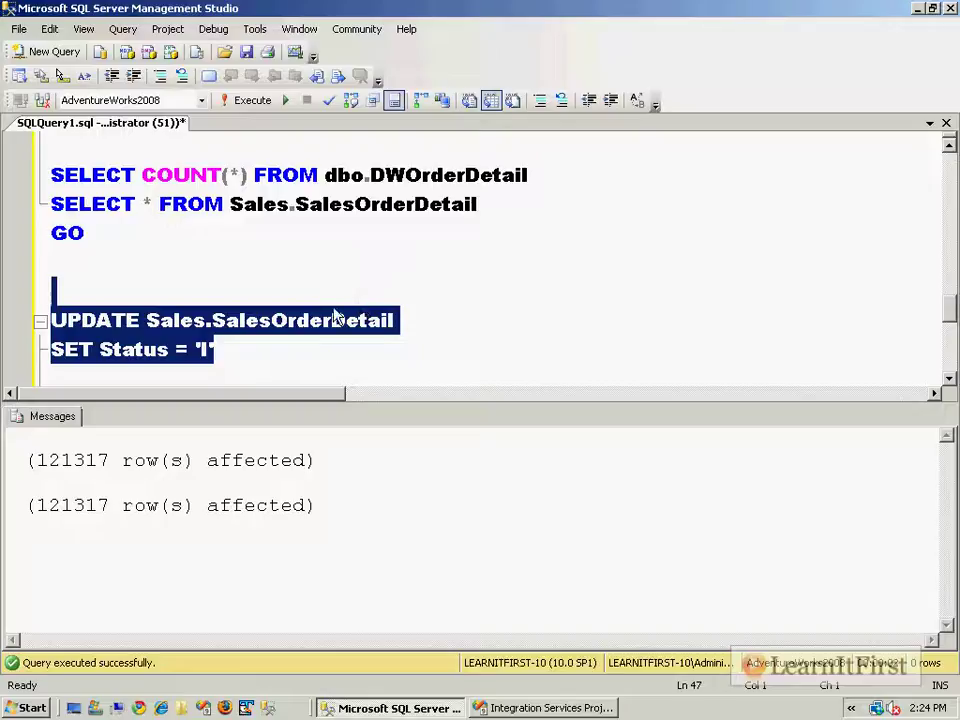
# Switch to Visual Studio and add an OLE DB Command named Updates below the Conditional Split, beside Inserts
pyautogui.click(545, 708)
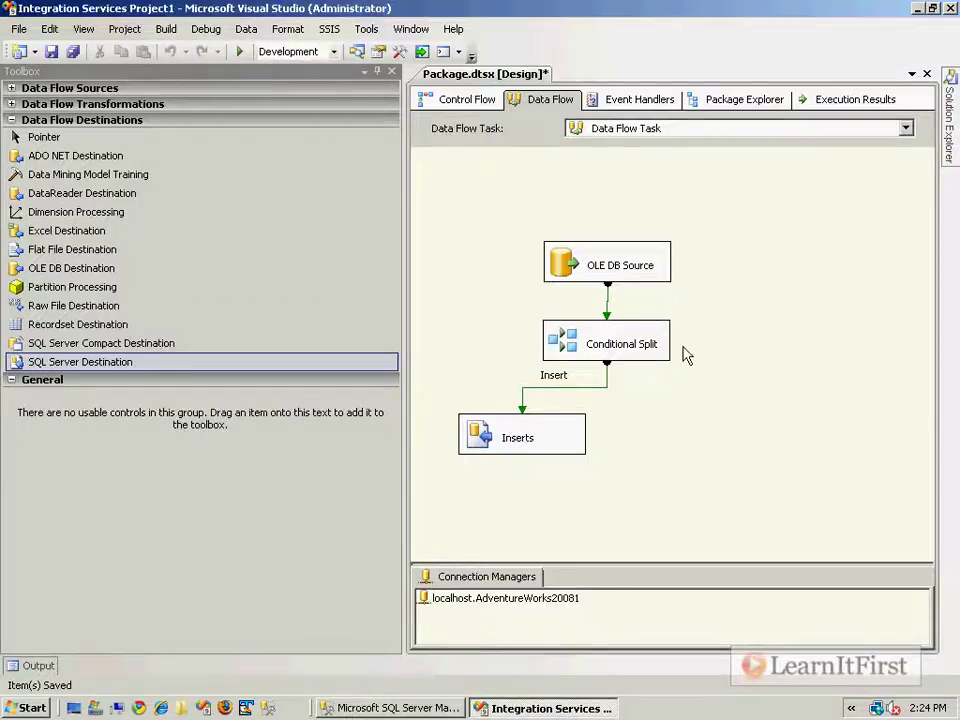
pyautogui.click(145, 120)
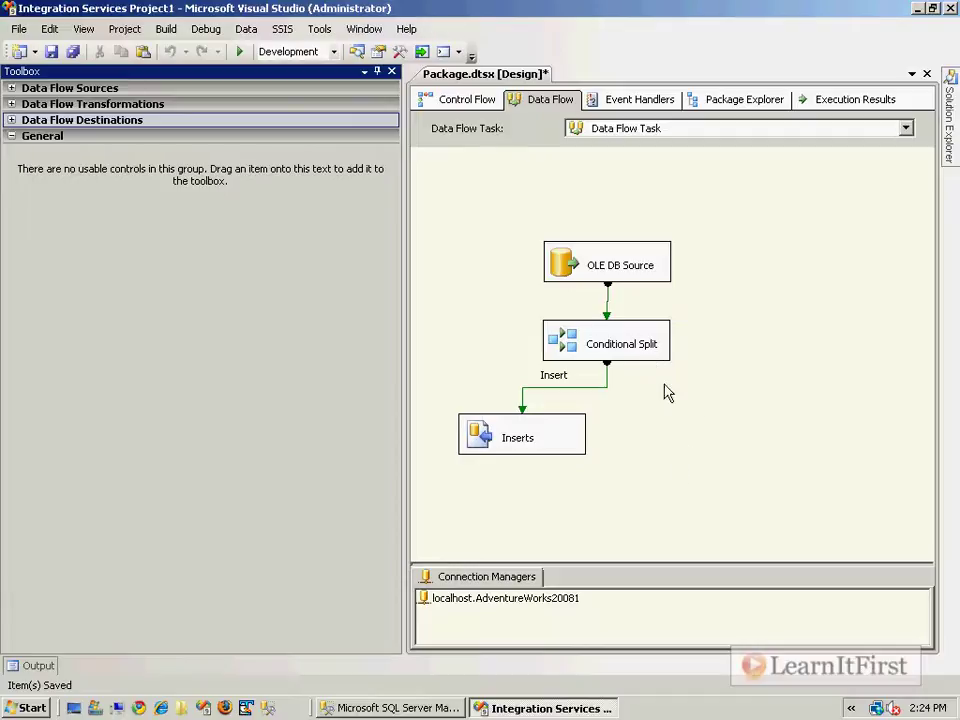
pyautogui.click(70, 104)
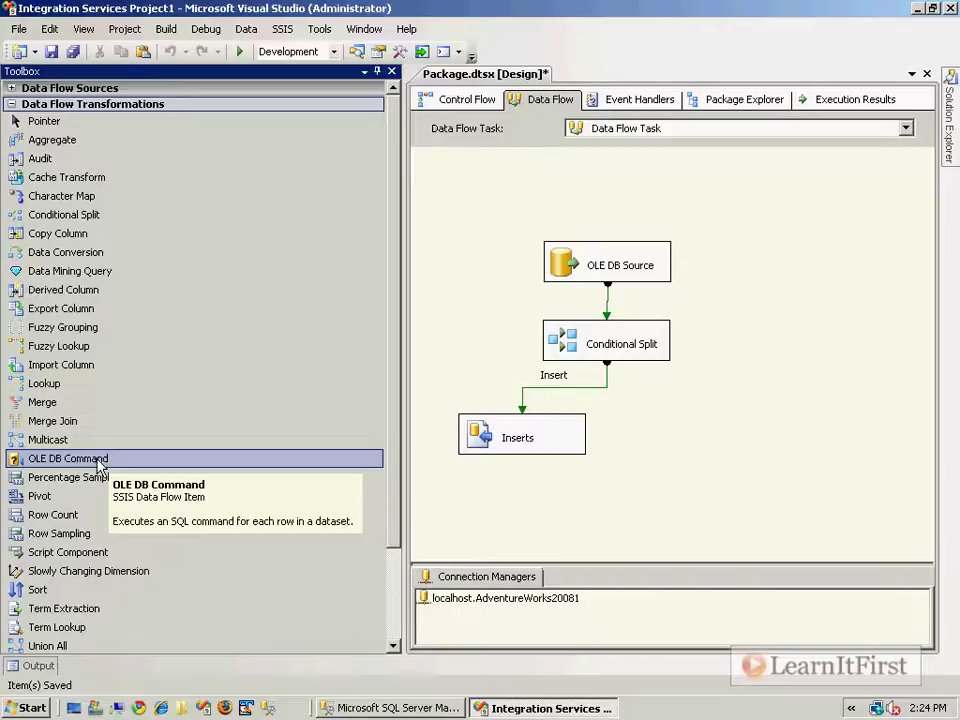
pyautogui.moveTo(97, 462); pyautogui.dragTo(655, 415)
pyautogui.write('Update')
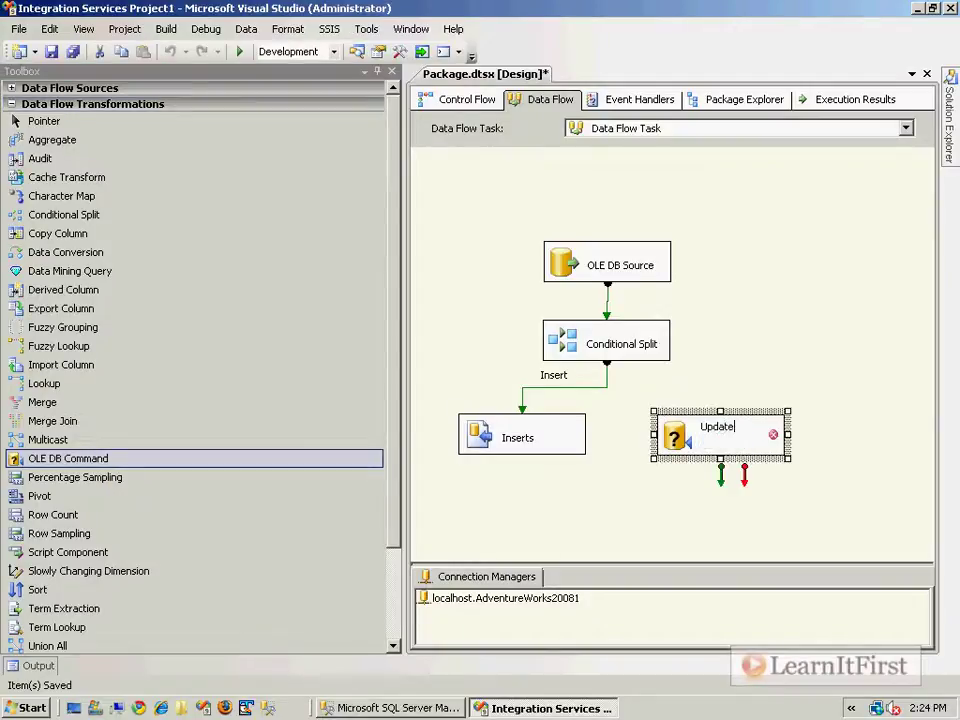
pyautogui.write('s')
pyautogui.press('Return')
# Connect the Conditional Split's Update output to the Updates OLE DB Command
pyautogui.click(646, 356)
pyautogui.moveTo(640, 391); pyautogui.dragTo(718, 437)
pyautogui.click(658, 351)
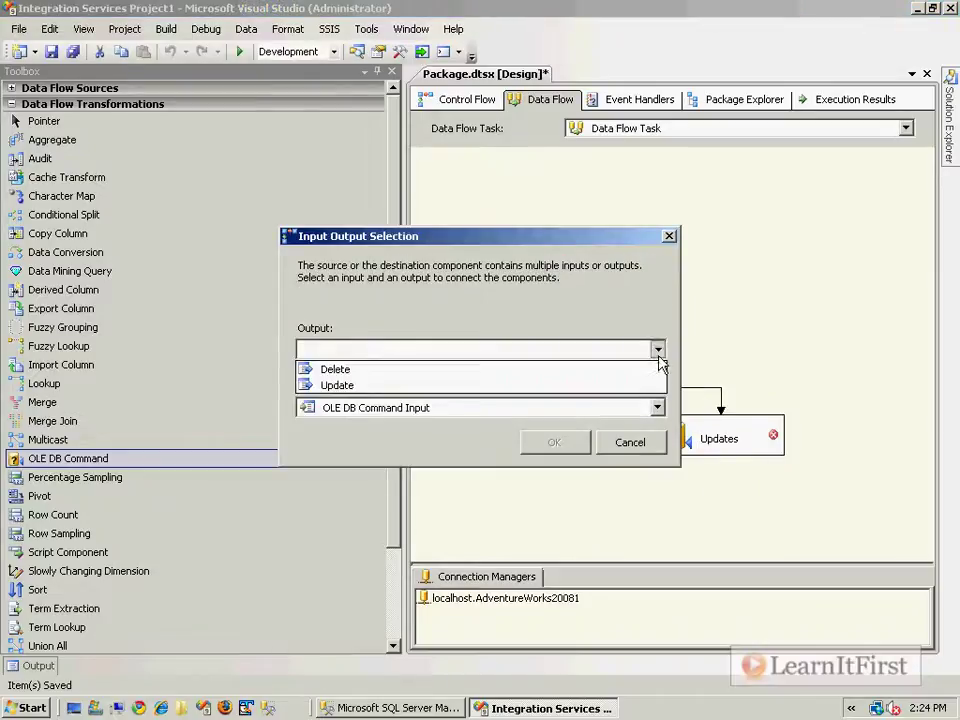
pyautogui.click(508, 385)
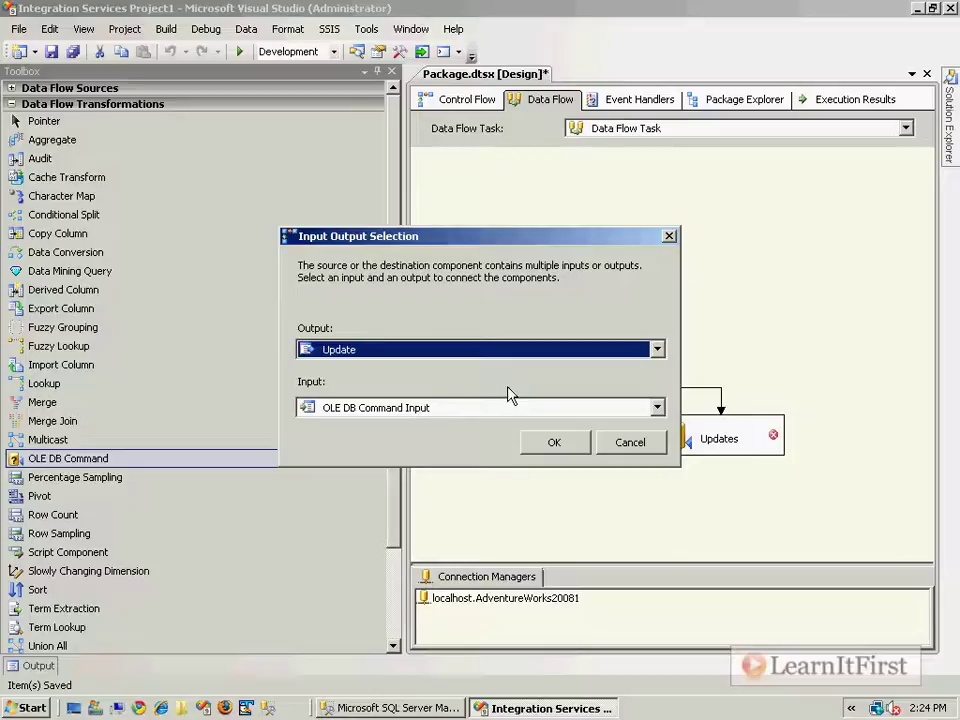
pyautogui.click(560, 444)
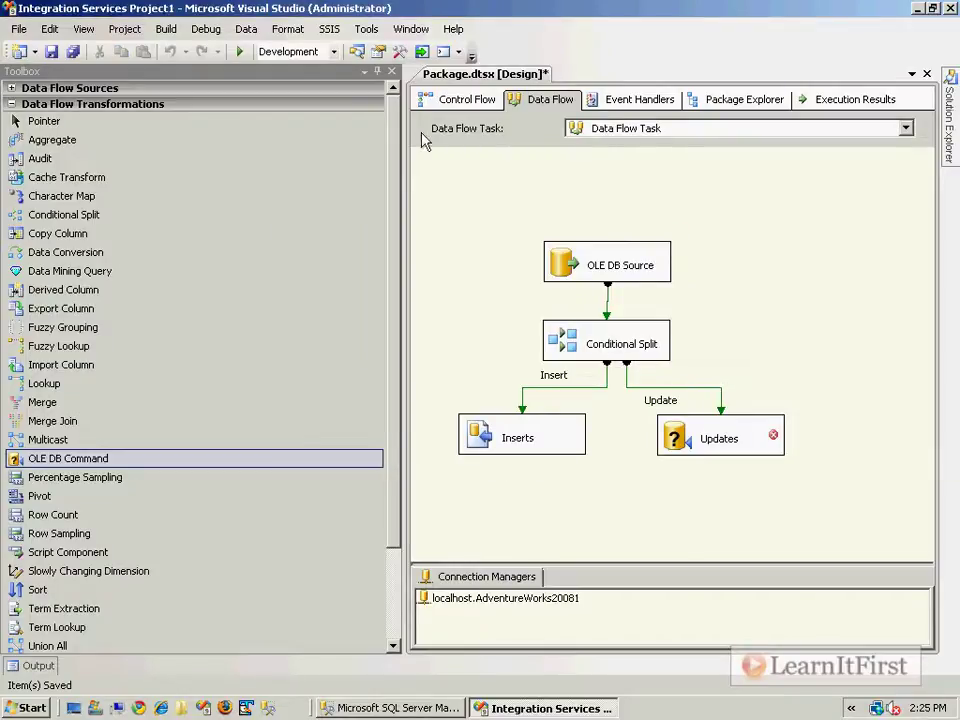
# Add a second OLE DB Command beside Updates and name it Deletes
pyautogui.moveTo(72, 458); pyautogui.dragTo(870, 425)
pyautogui.write('Deletes')
pyautogui.press('Return')
# Connect the Conditional Split's remaining Delete output to the Deletes OLE DB Command
pyautogui.moveTo(553, 557); pyautogui.dragTo(513, 563)
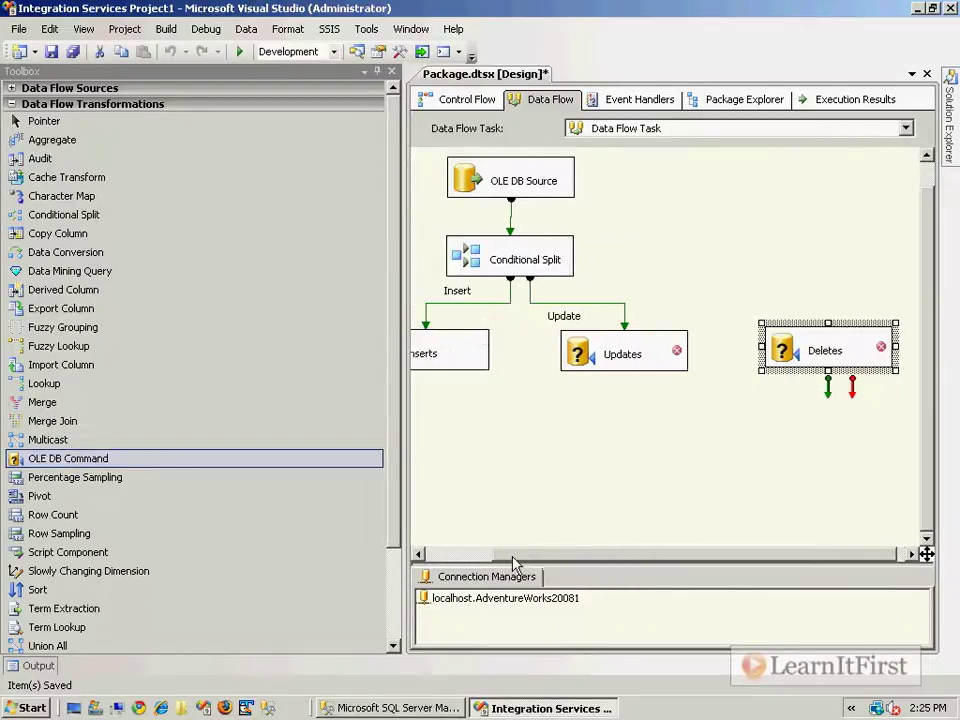
pyautogui.click(535, 262)
pyautogui.moveTo(543, 293); pyautogui.dragTo(800, 357)
# Close the Toolbox and apply the automatic layout to the data flow diagram
pyautogui.click(393, 75)
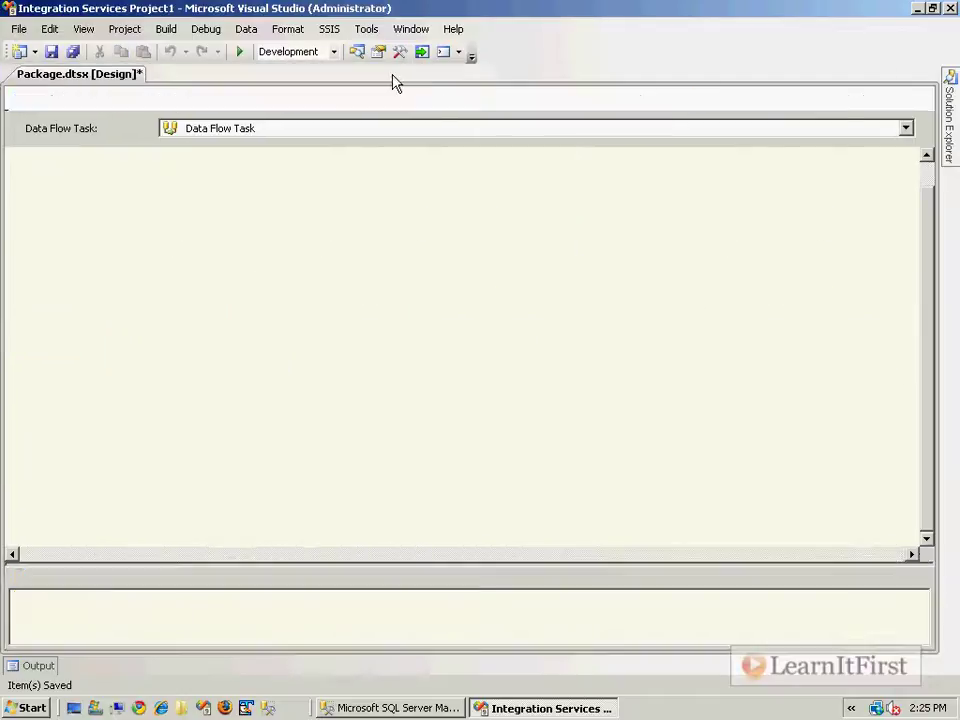
pyautogui.click(289, 29)
pyautogui.moveTo(293, 50)
pyautogui.click(460, 52)
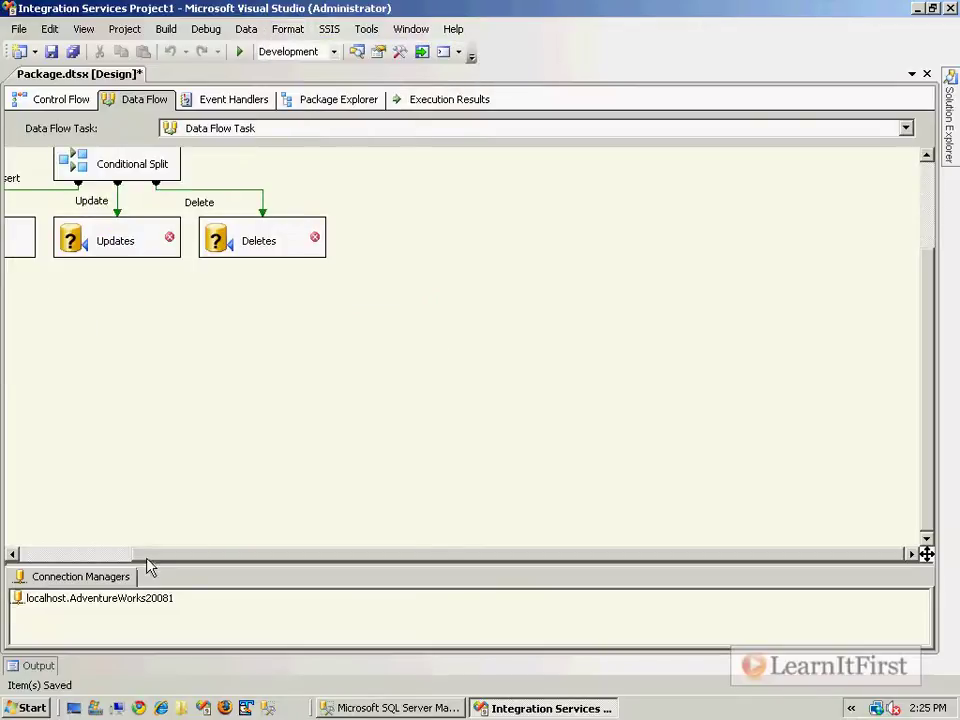
# Save the package with the rearranged data flow
pyautogui.moveTo(192, 553); pyautogui.dragTo(140, 556)
pyautogui.scroll(3, 322, 496)
pyautogui.hotkey('ctrl', 's')
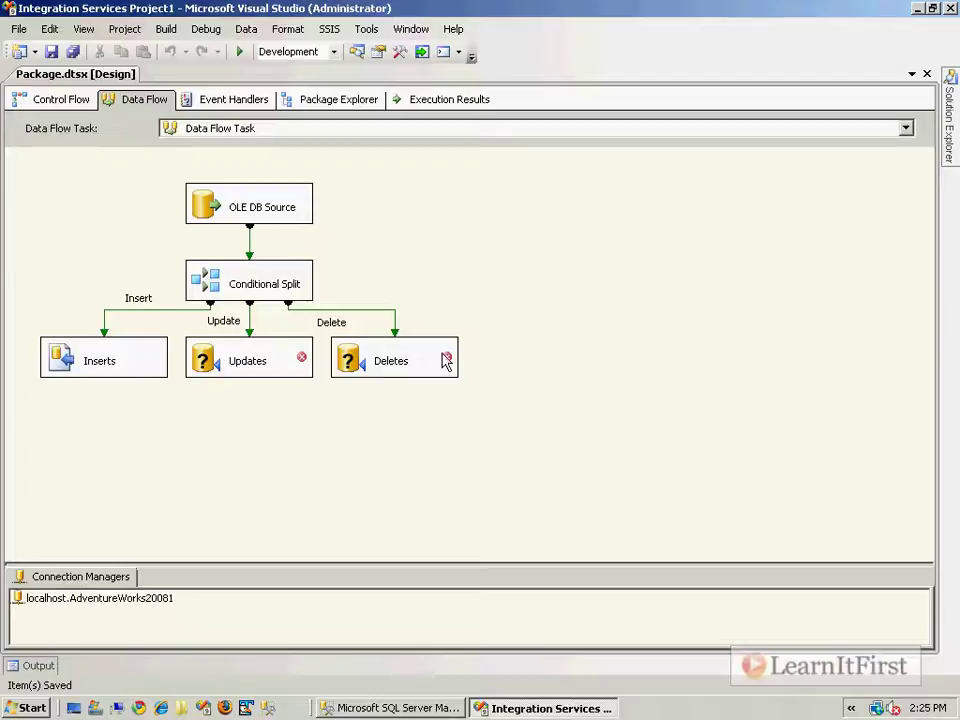
pyautogui.moveTo(484, 431)
pyautogui.mouseDown()
pyautogui.moveTo(223, 369)
pyautogui.moveTo(234, 379)
pyautogui.mouseUp()
pyautogui.click(336, 420)
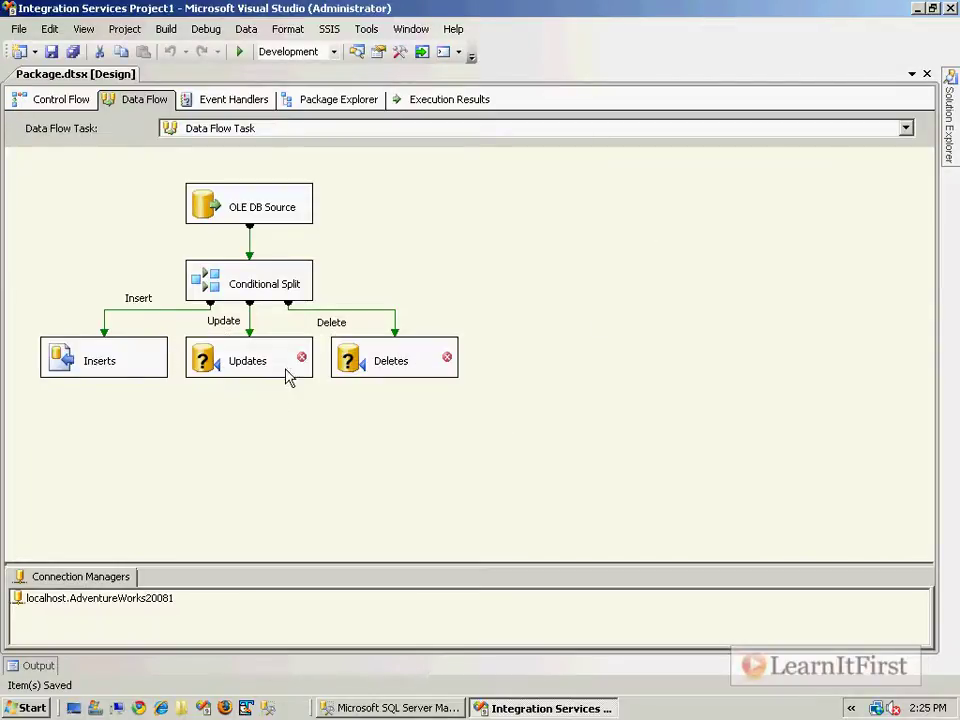
# Assign the localhost.AdventureWorks20081 connection manager to the OleDbConnection of the Deletes component
pyautogui.moveTo(375, 370)
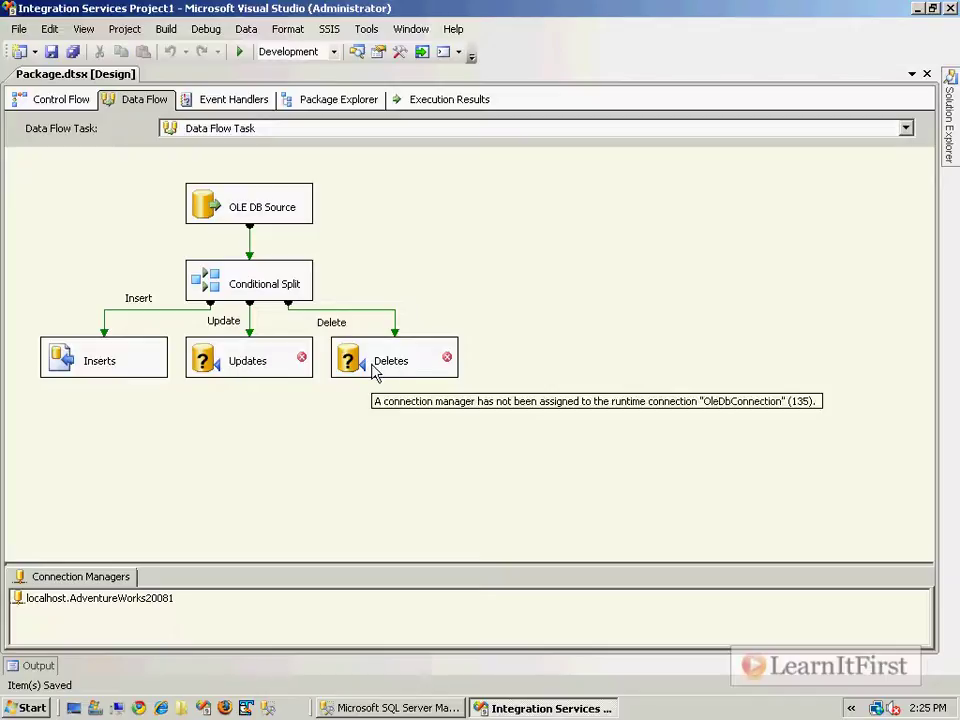
pyautogui.doubleClick(375, 368)
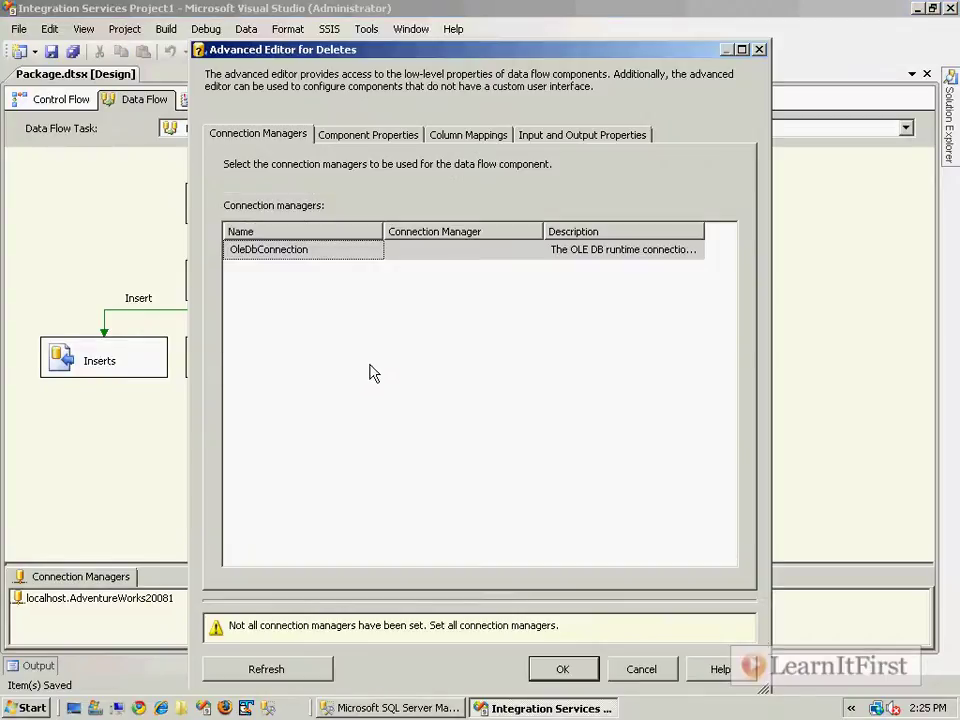
pyautogui.click(512, 250)
pyautogui.click(534, 250)
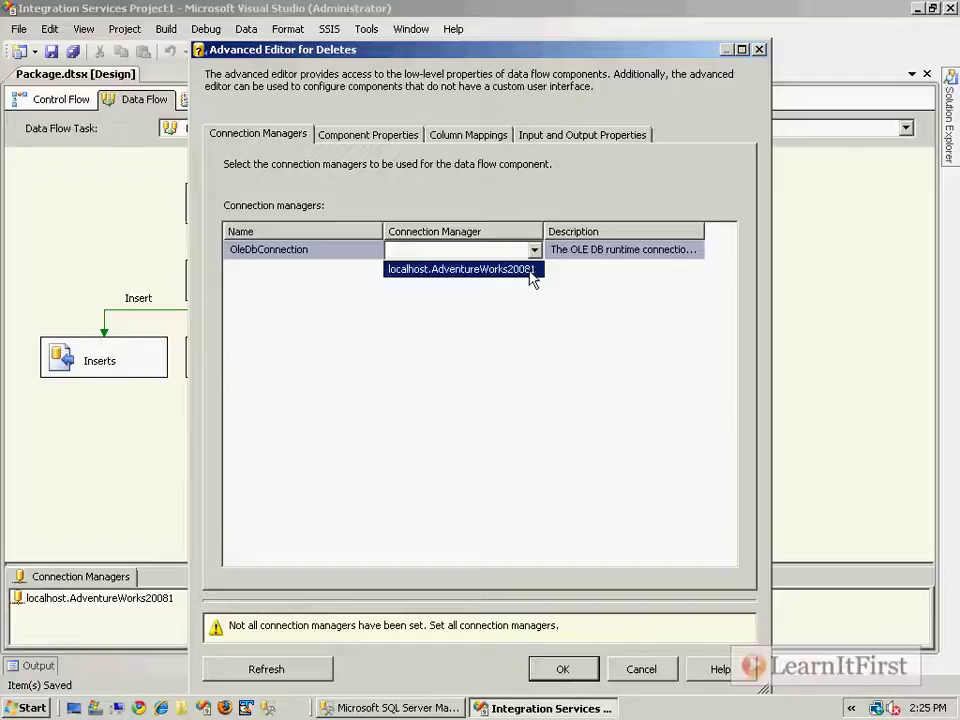
pyautogui.click(532, 270)
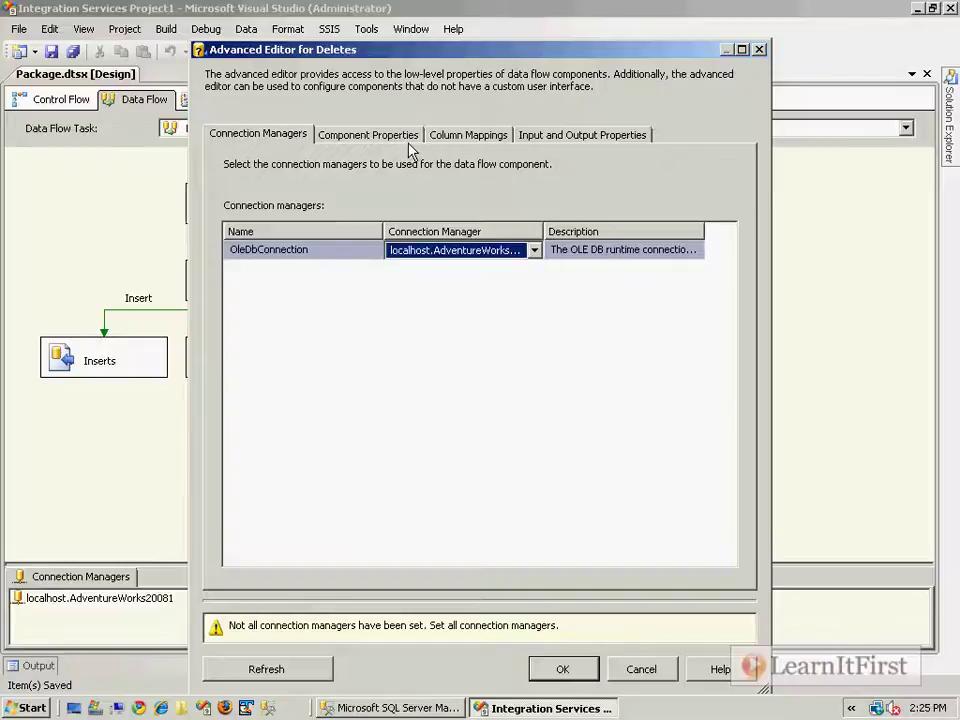
# Enter the Deletes SqlCommand as DELETE dbo.DWOrderDetail WHERE SalesOrderId = ? AND SalesOrderDetailId = ?
pyautogui.click(407, 137)
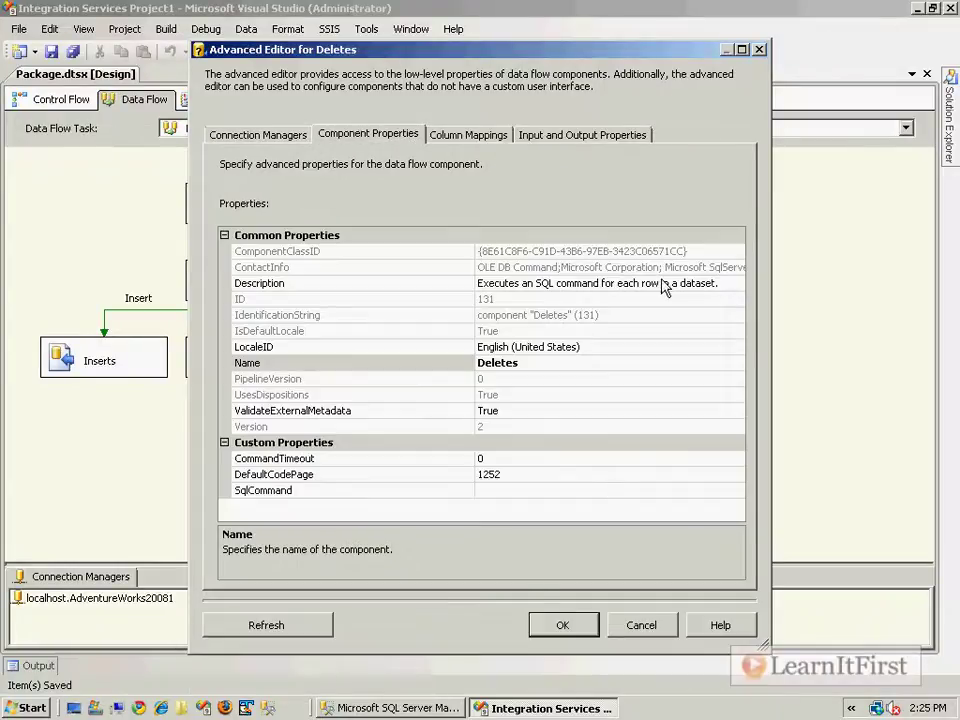
pyautogui.click(591, 491)
pyautogui.click(738, 491)
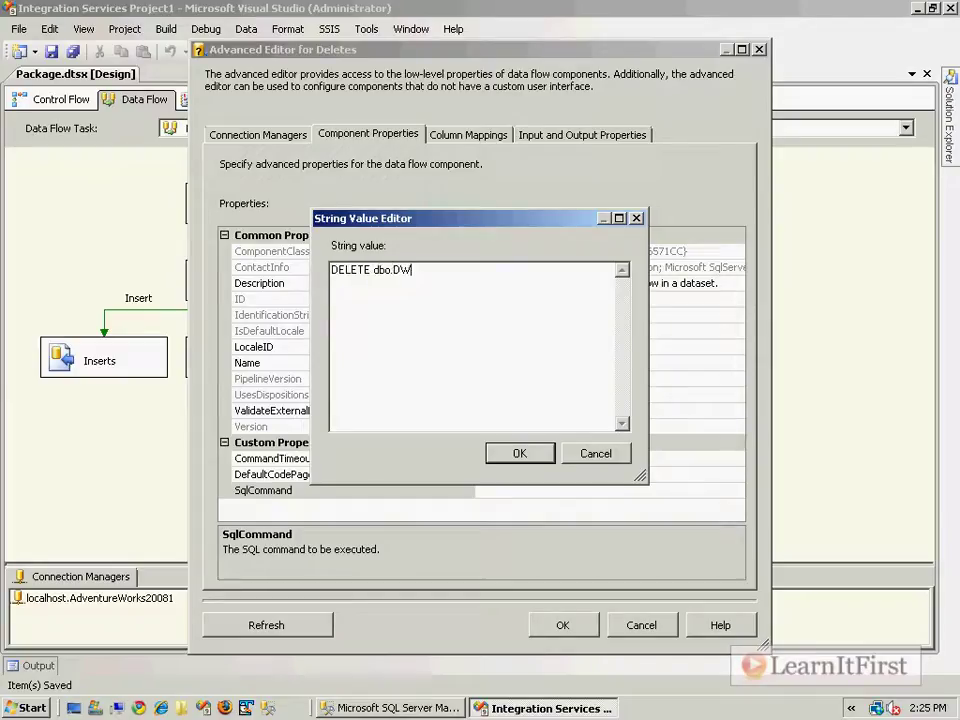
pyautogui.write('DELETE dbo.DWOrderDetail')
pyautogui.press('Return')
pyautogui.write('WHERE ')
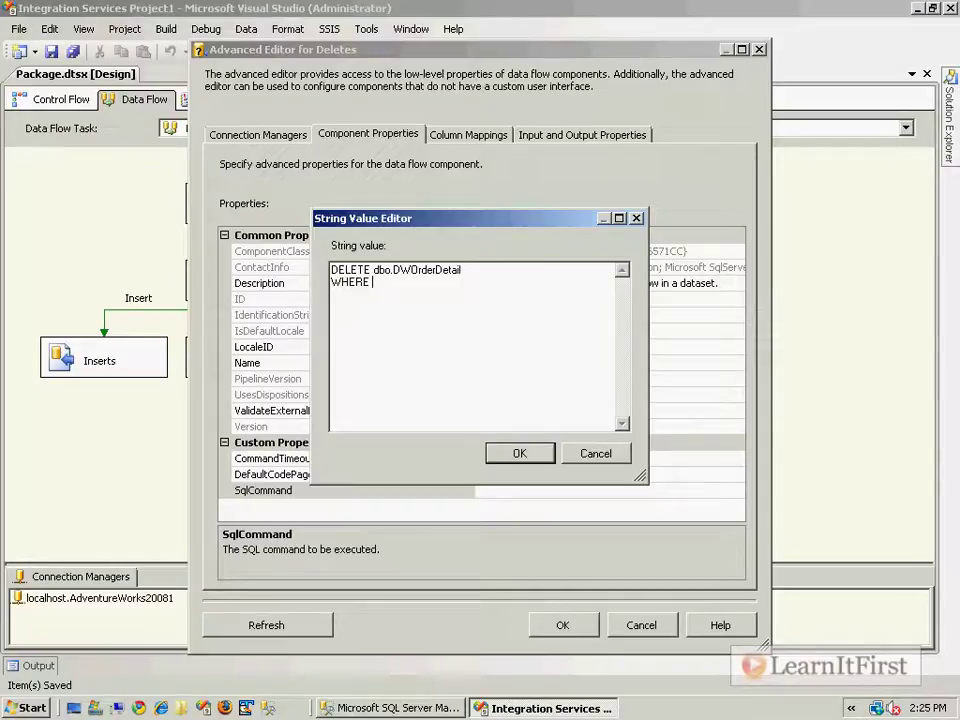
pyautogui.write('SalesOrderId')
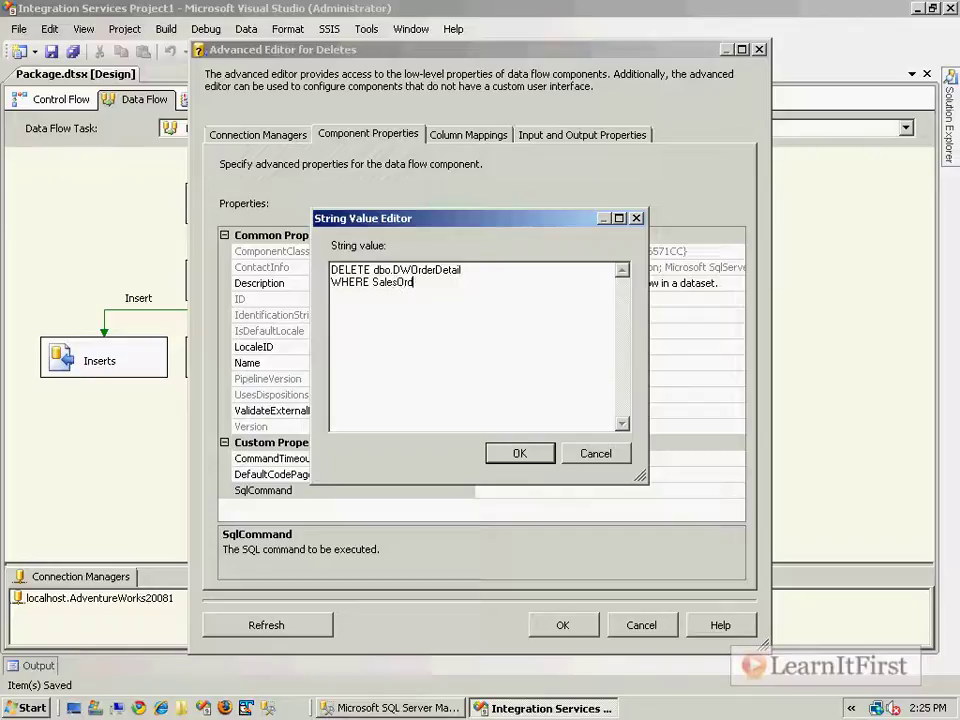
pyautogui.write(' = ?   AN')
pyautogui.write('D SalesOrderDetailId = ?')
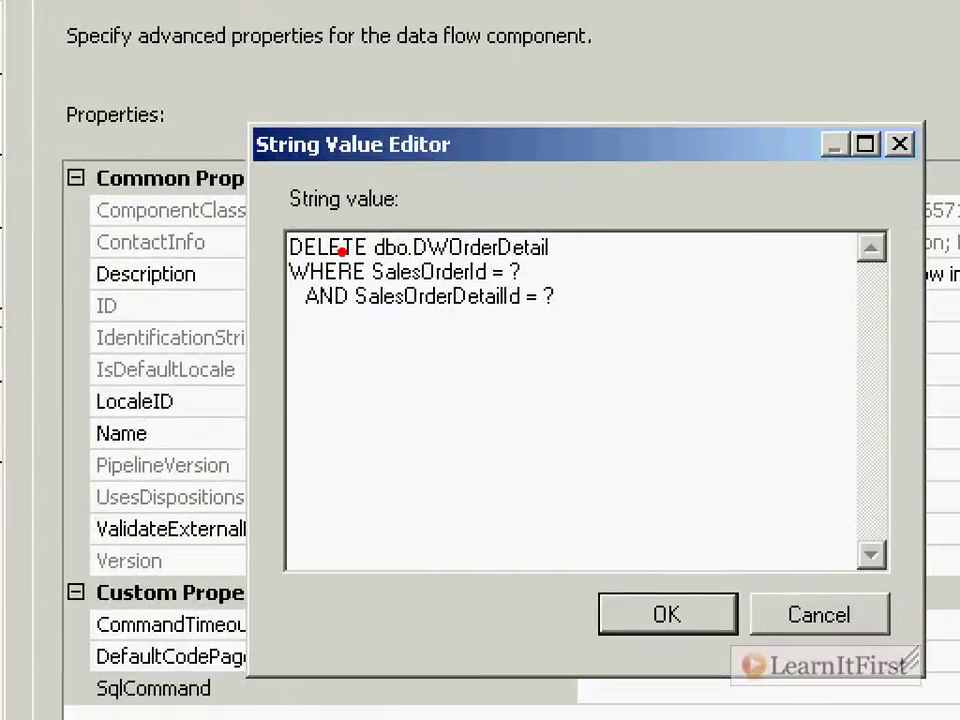
pyautogui.moveTo(562, 272)
pyautogui.mouseDown()
pyautogui.moveTo(582, 272)
pyautogui.moveTo(622, 321)
pyautogui.moveTo(572, 322)
pyautogui.mouseUp()
pyautogui.moveTo(722, 268)
pyautogui.mouseDown()
pyautogui.moveTo(722, 296)
pyautogui.moveTo(712, 255)
pyautogui.mouseUp()
pyautogui.moveTo(768, 232); pyautogui.dragTo(772, 306)
pyautogui.moveTo(793, 224); pyautogui.dragTo(773, 256)
pyautogui.moveTo(773, 256); pyautogui.dragTo(806, 256)
pyautogui.click(831, 282)
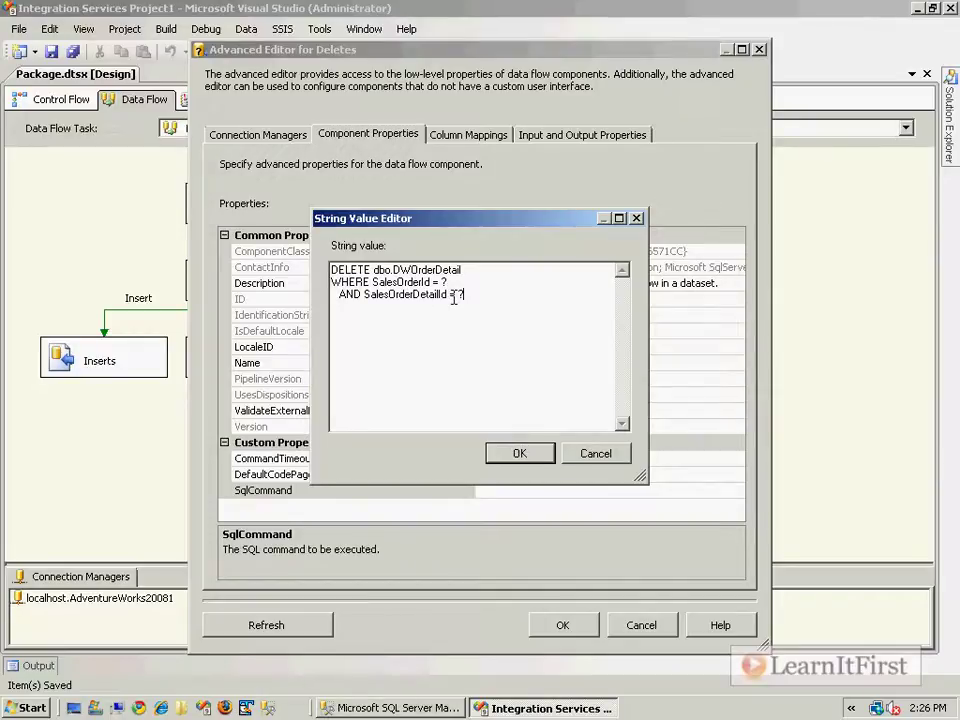
# Accept the delete command and map SalesOrderID to Param_0 and SalesOrderDetailID to Param_1
pyautogui.click(517, 455)
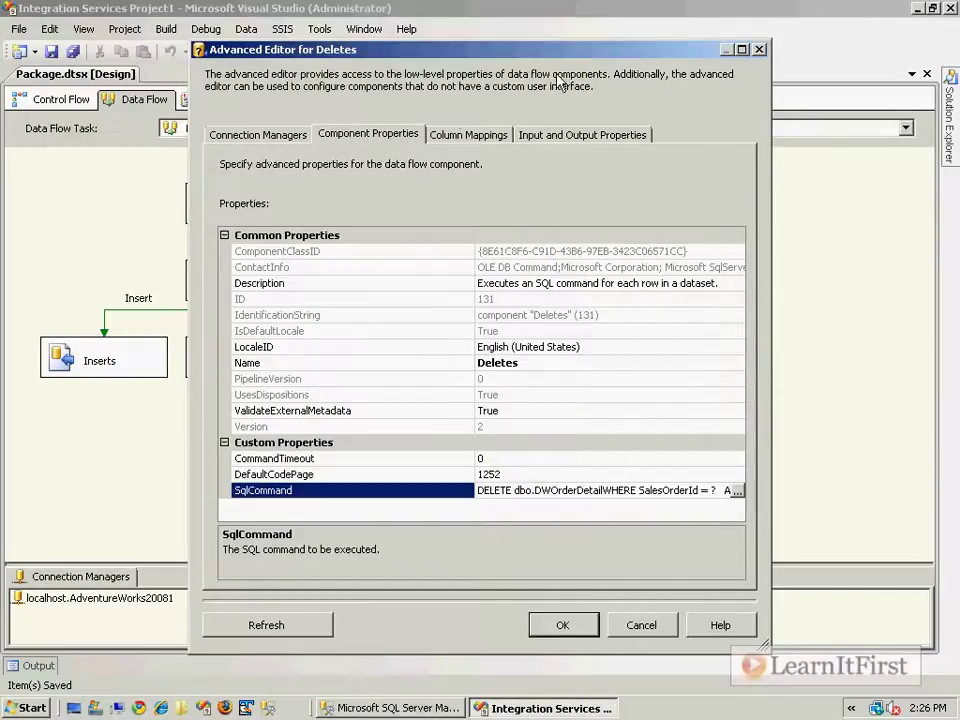
pyautogui.click(467, 136)
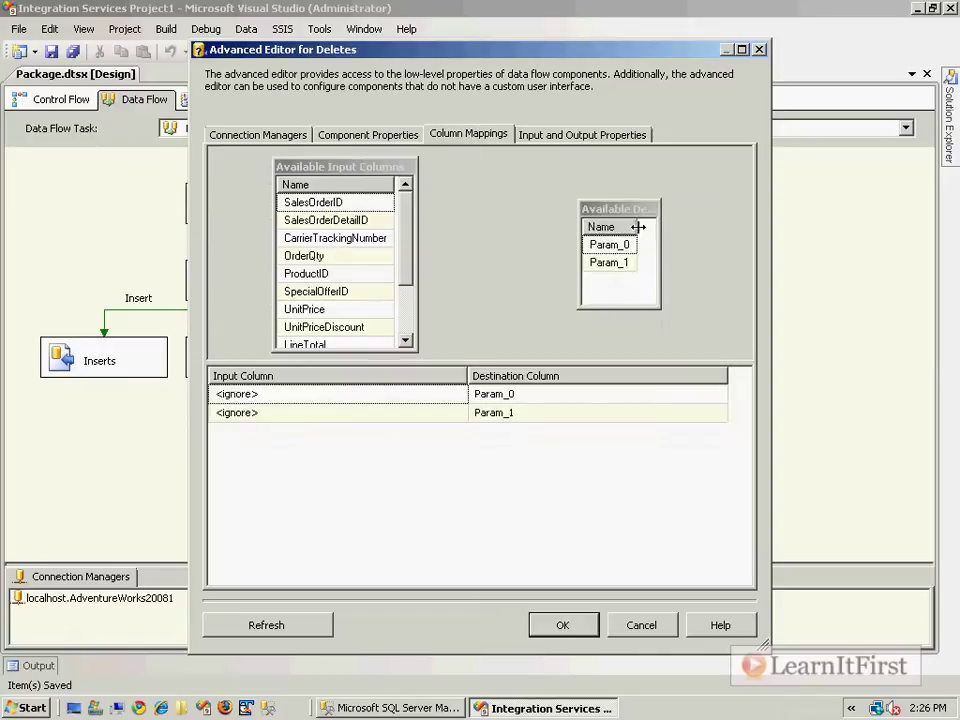
pyautogui.click(630, 246)
pyautogui.moveTo(385, 202); pyautogui.dragTo(606, 246)
pyautogui.moveTo(321, 218); pyautogui.dragTo(615, 278)
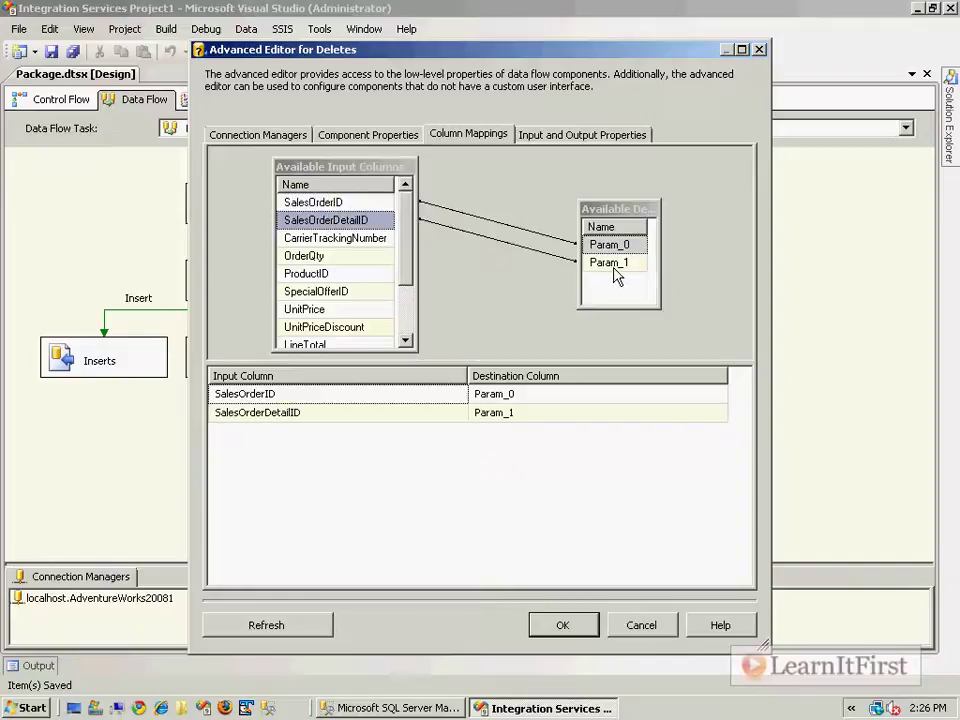
# Accept the Deletes configuration after rechecking its SQL statement and parameter mappings, and save the package
pyautogui.click(366, 140)
pyautogui.click(736, 490)
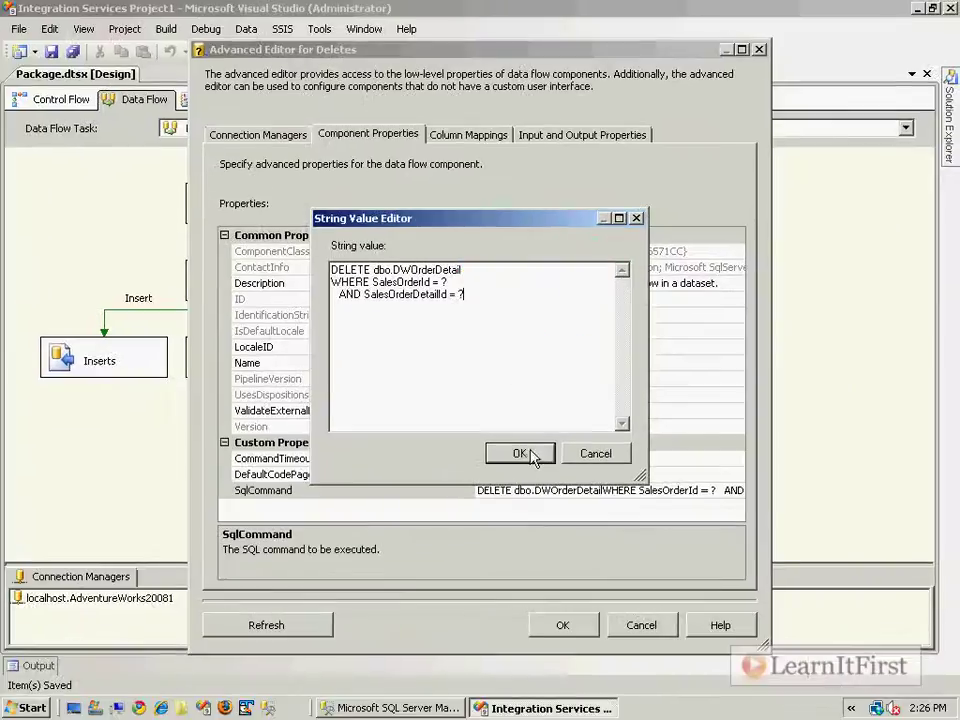
pyautogui.click(540, 602)
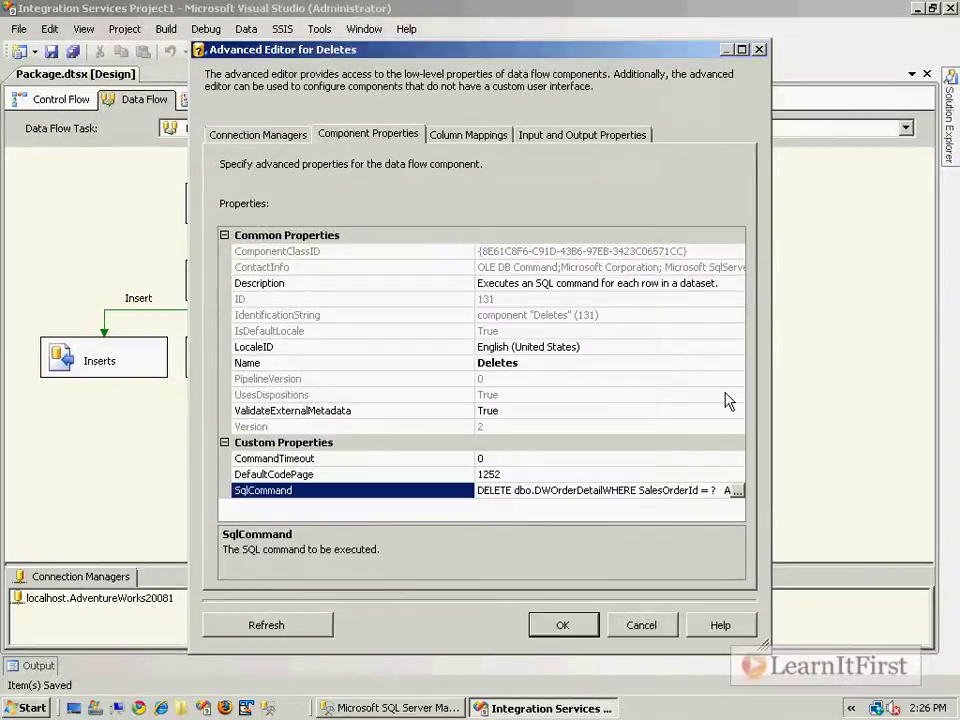
pyautogui.click(470, 135)
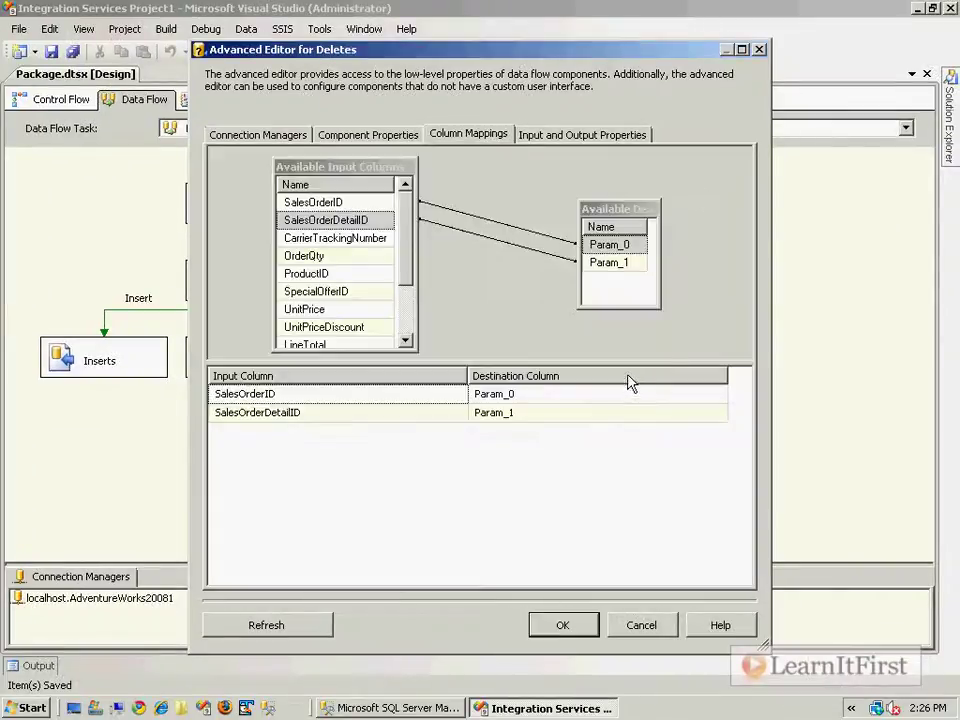
pyautogui.click(563, 625)
pyautogui.click(594, 287)
pyautogui.hotkey('ctrl', 's')
# Assign the localhost.AdventureWorks20081 connection manager to the OleDbConnection of the Updates component
pyautogui.doubleClick(218, 368)
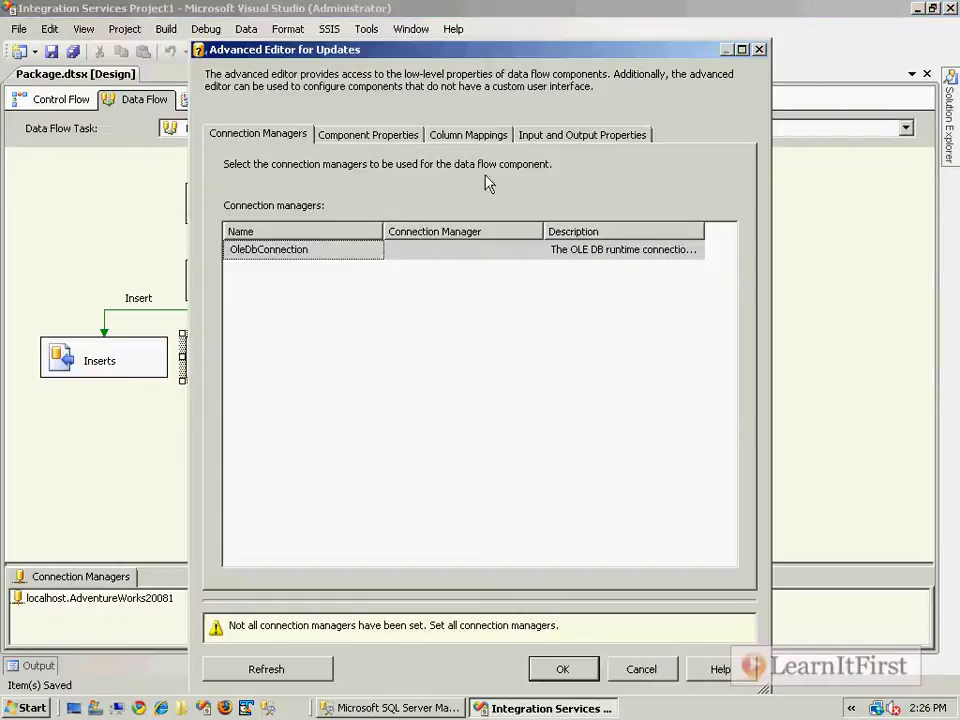
pyautogui.click(479, 252)
pyautogui.click(463, 271)
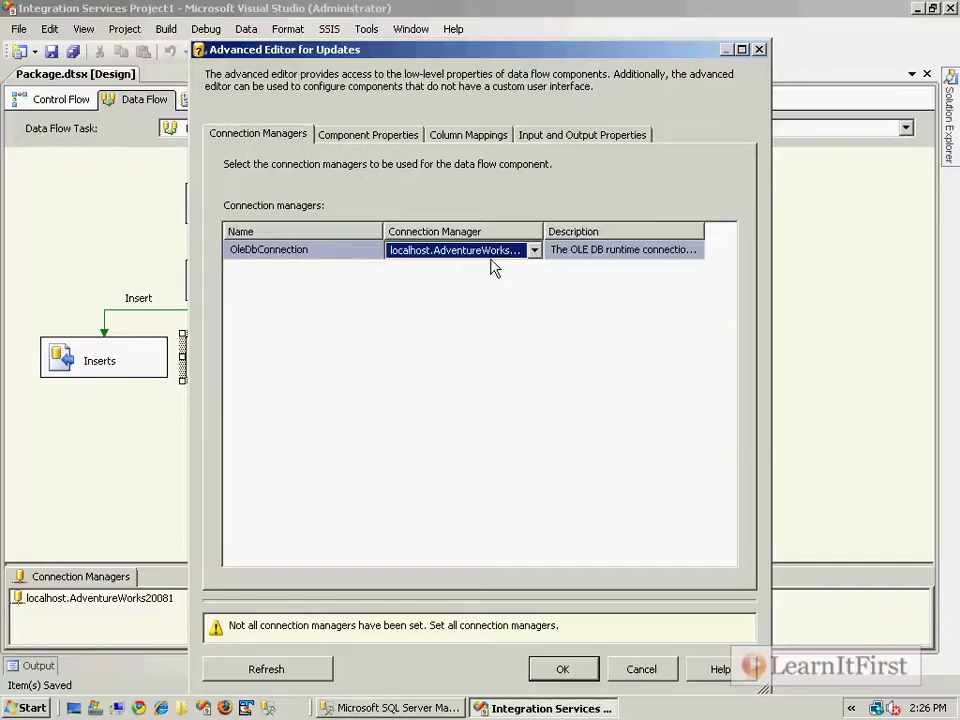
# Open the SqlCommand property of the Updates component in the String Value Editor
pyautogui.click(368, 134)
pyautogui.click(557, 490)
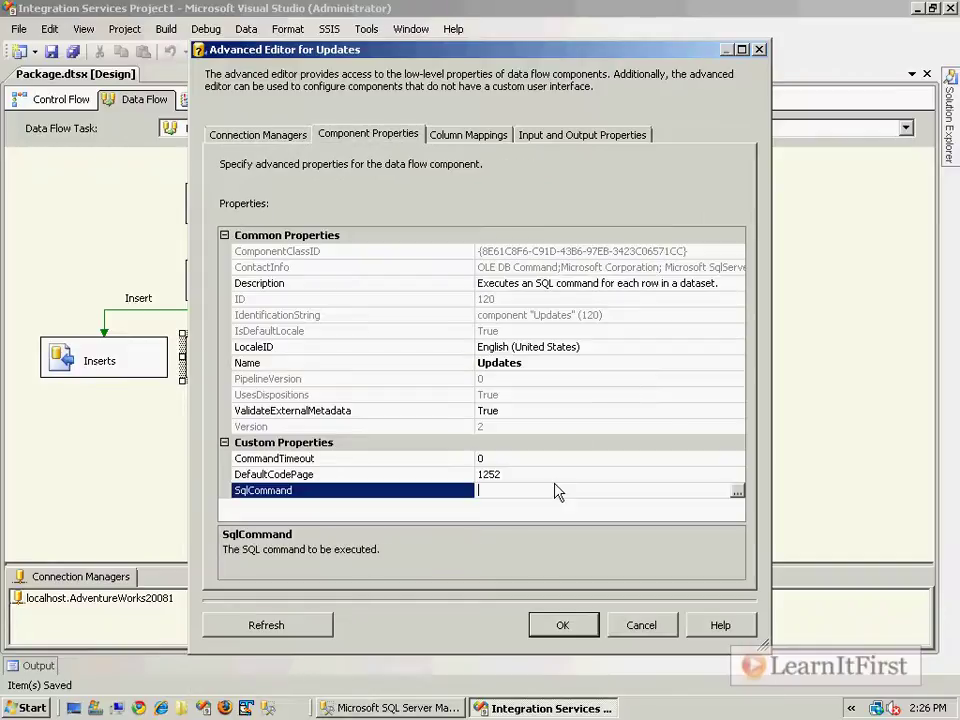
pyautogui.click(736, 491)
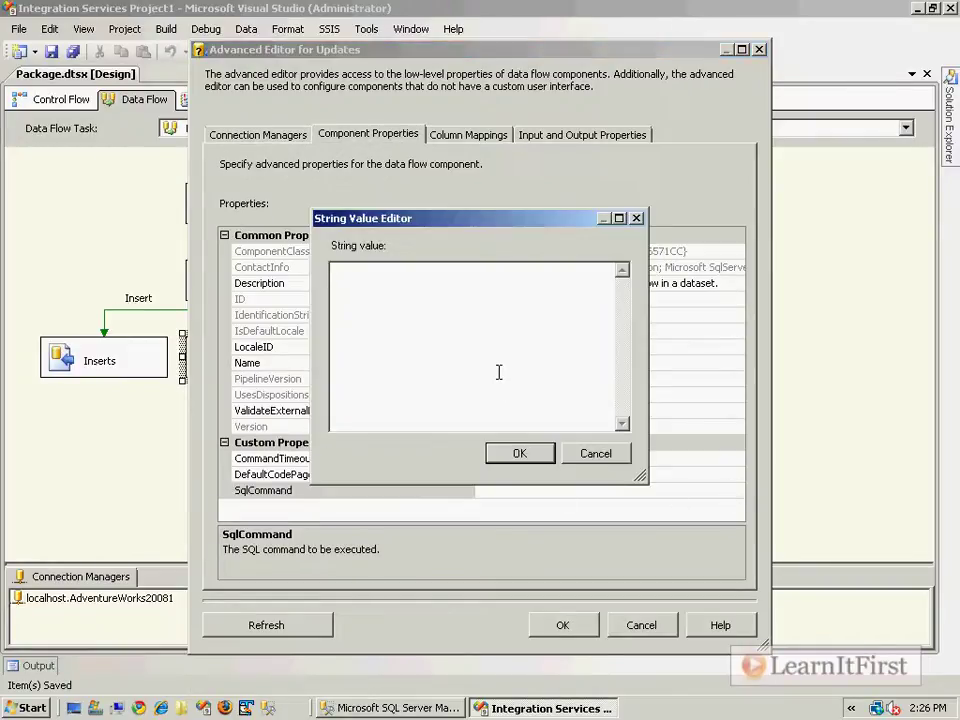